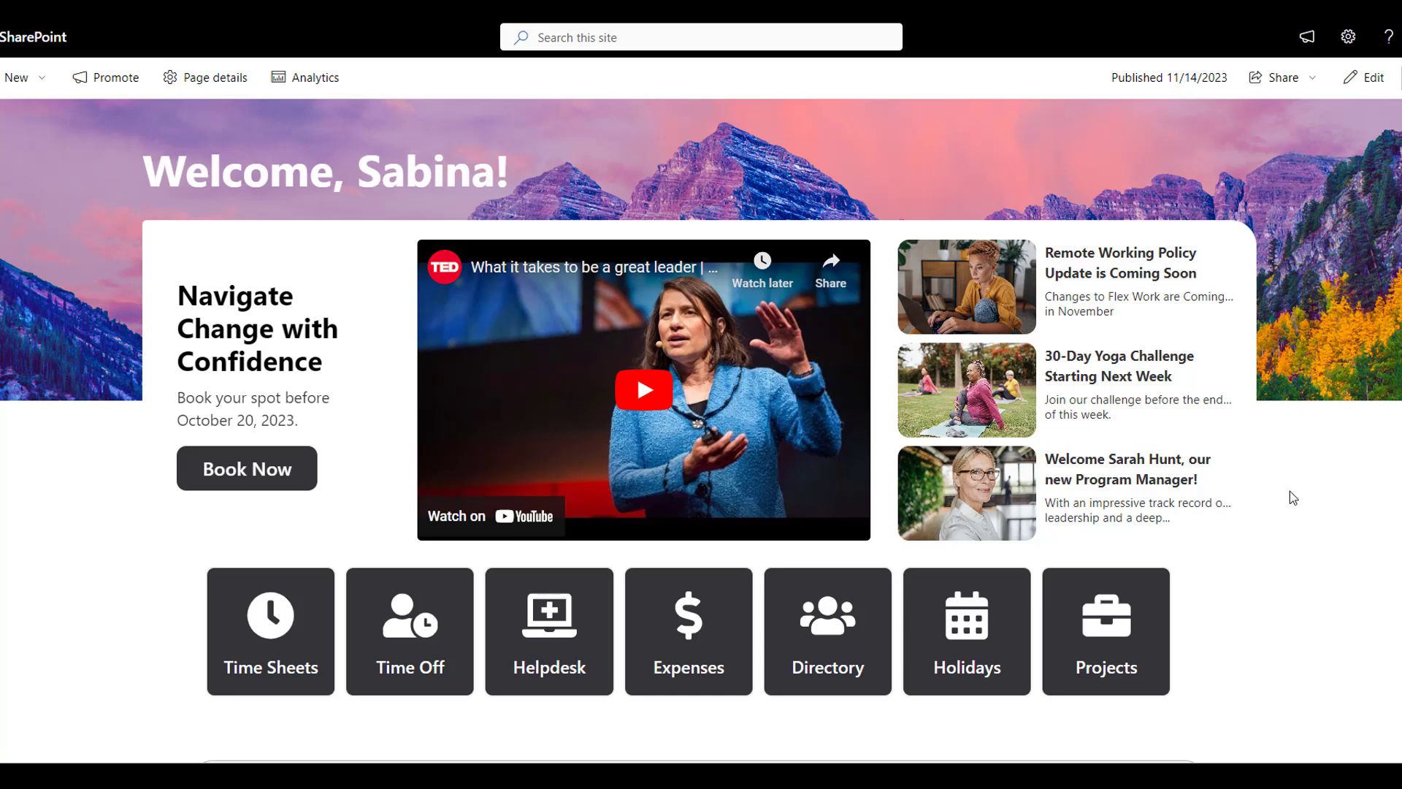
pyautogui.scroll(-3, 1289, 491)
pyautogui.scroll(-3, 1290, 491)
pyautogui.scroll(-1, 1288, 492)
pyautogui.scroll(-4, 1289, 490)
pyautogui.scroll(-2, 1288, 491)
pyautogui.scroll(-1, 1290, 491)
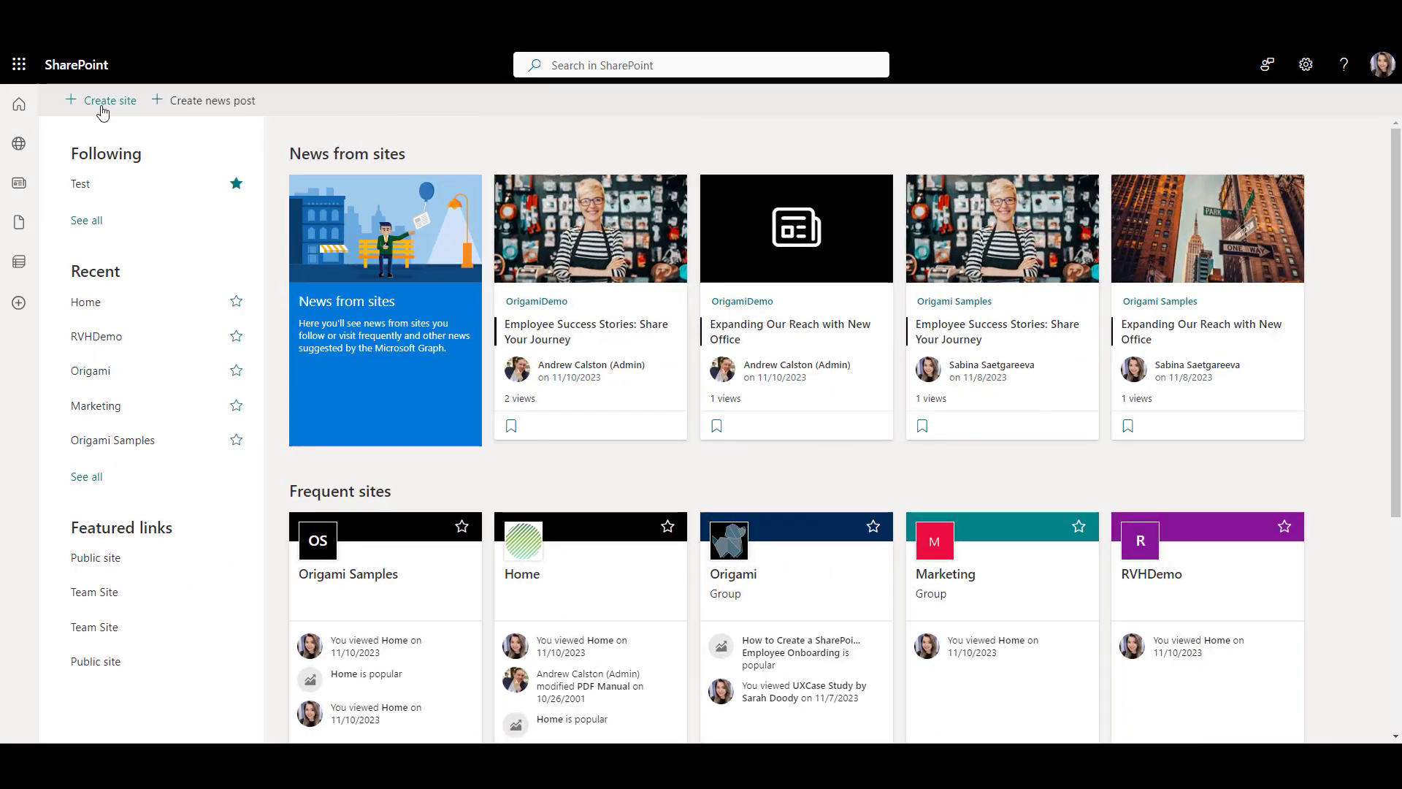
# Create an English Standard communication site named 'The Hub'.
pyautogui.click(102, 104)
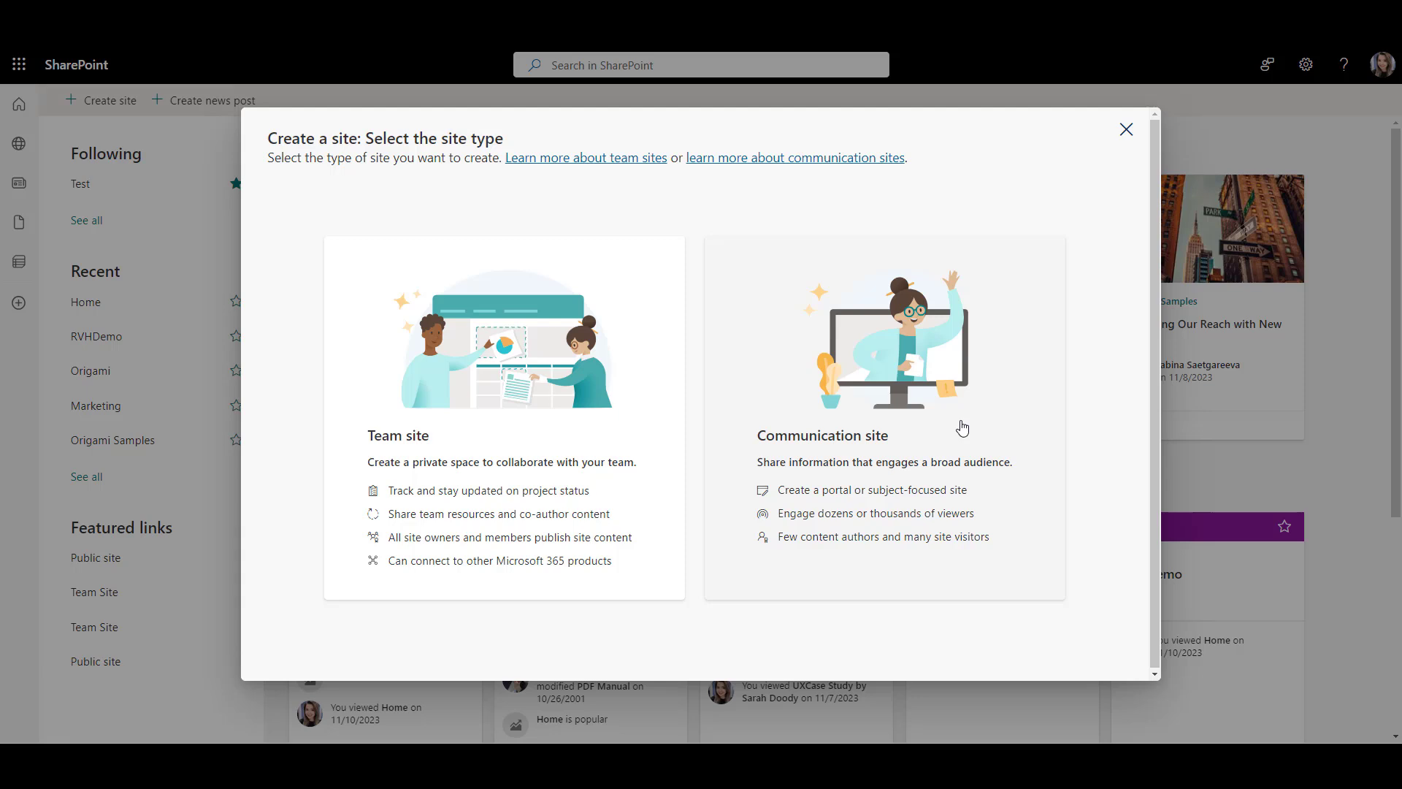
pyautogui.click(965, 468)
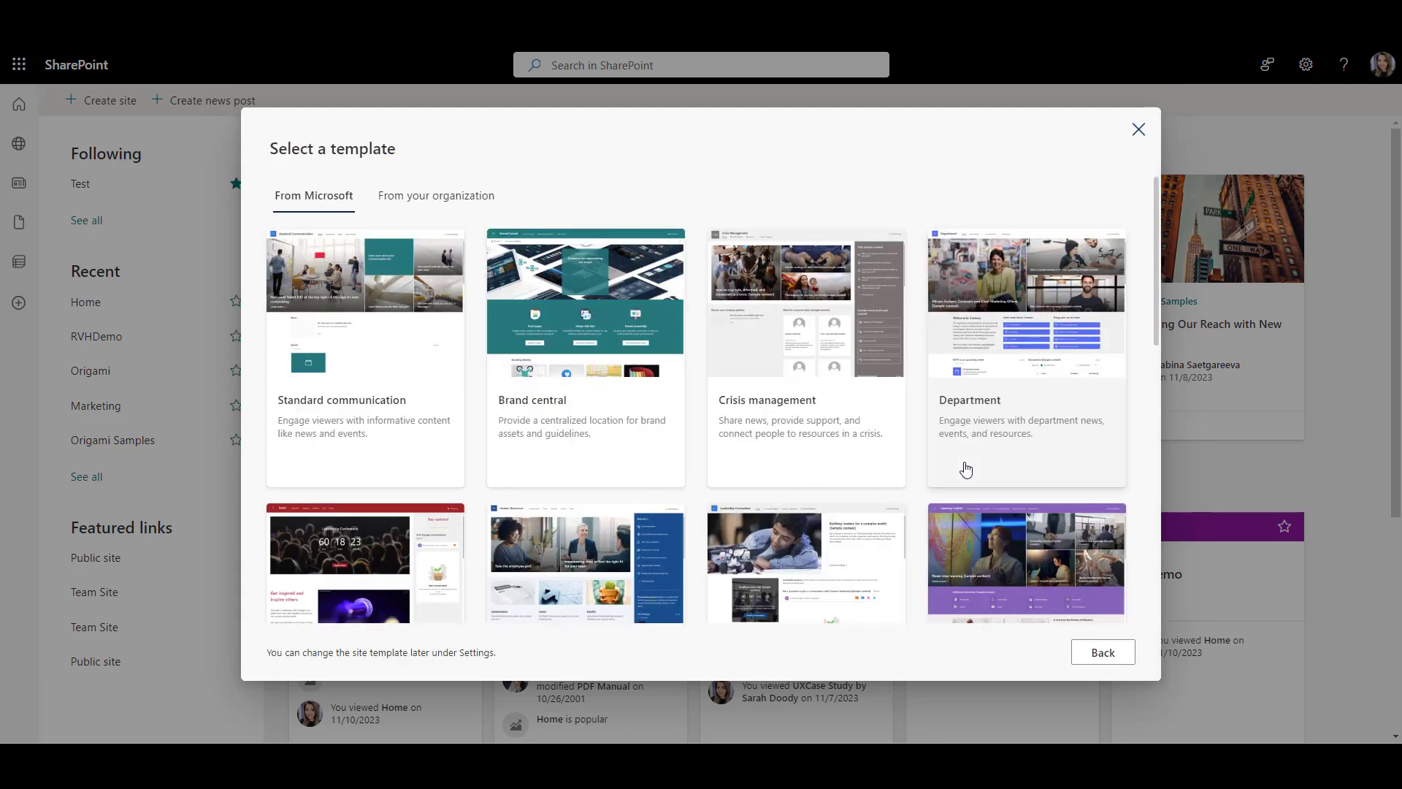
pyautogui.click(349, 399)
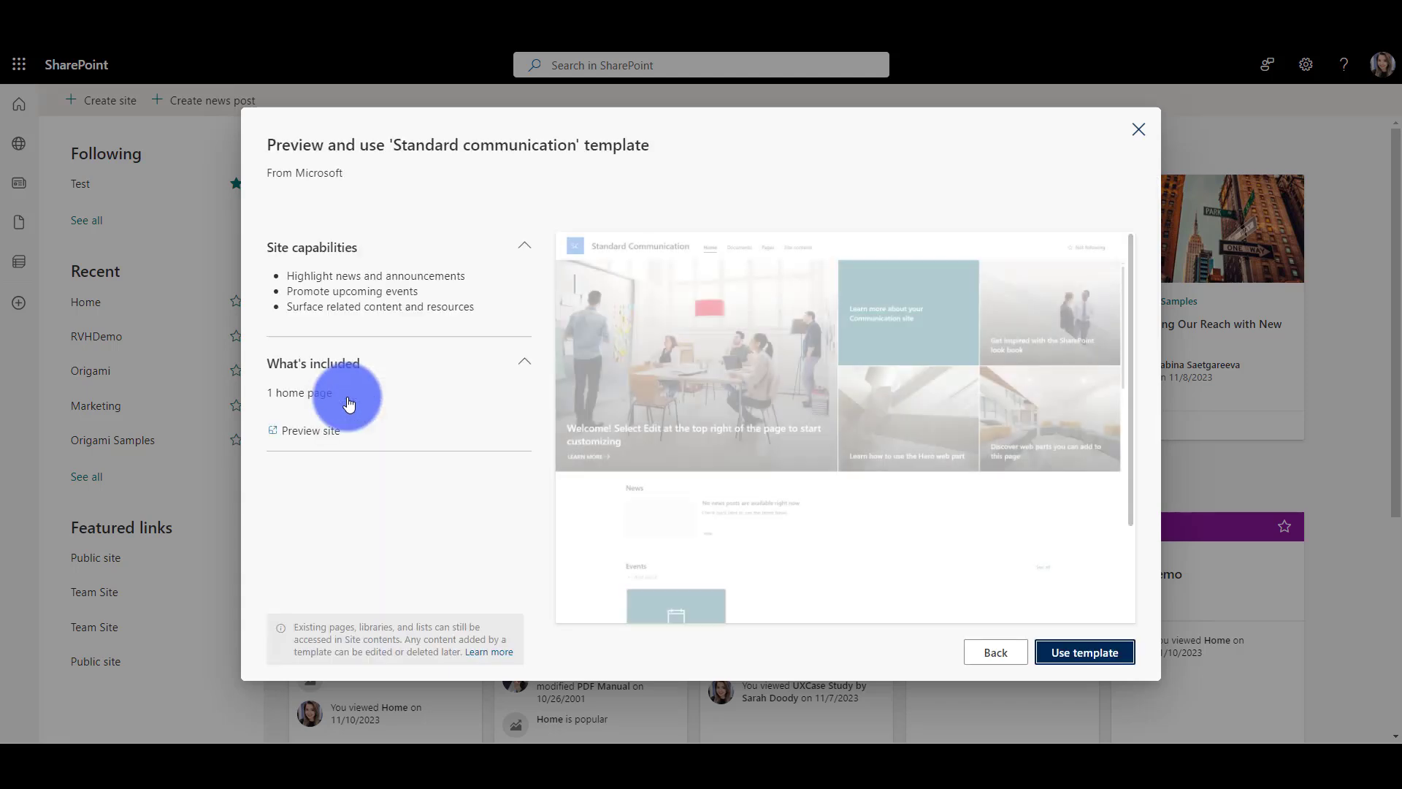
pyautogui.click(1108, 652)
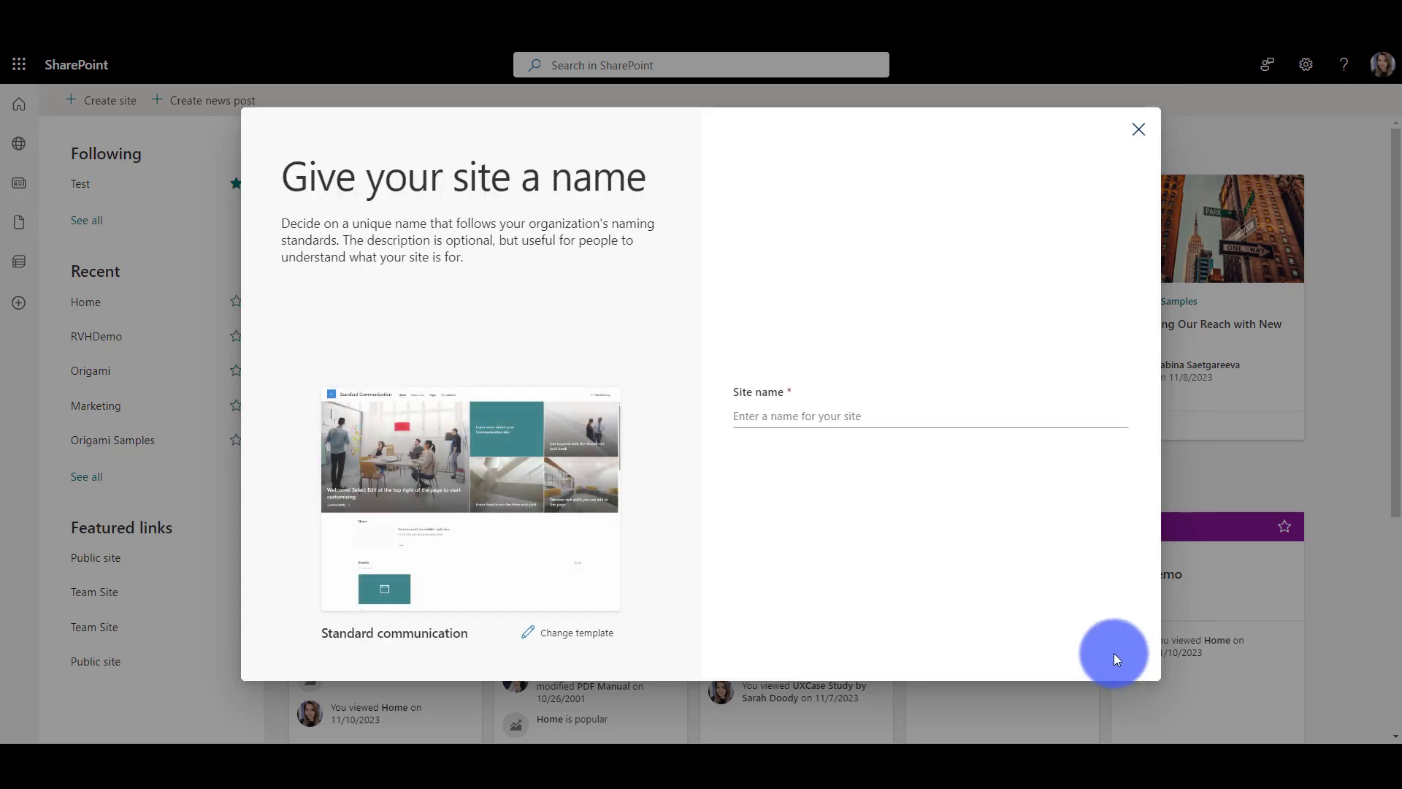
pyautogui.click(851, 422)
pyautogui.write('The Hub')
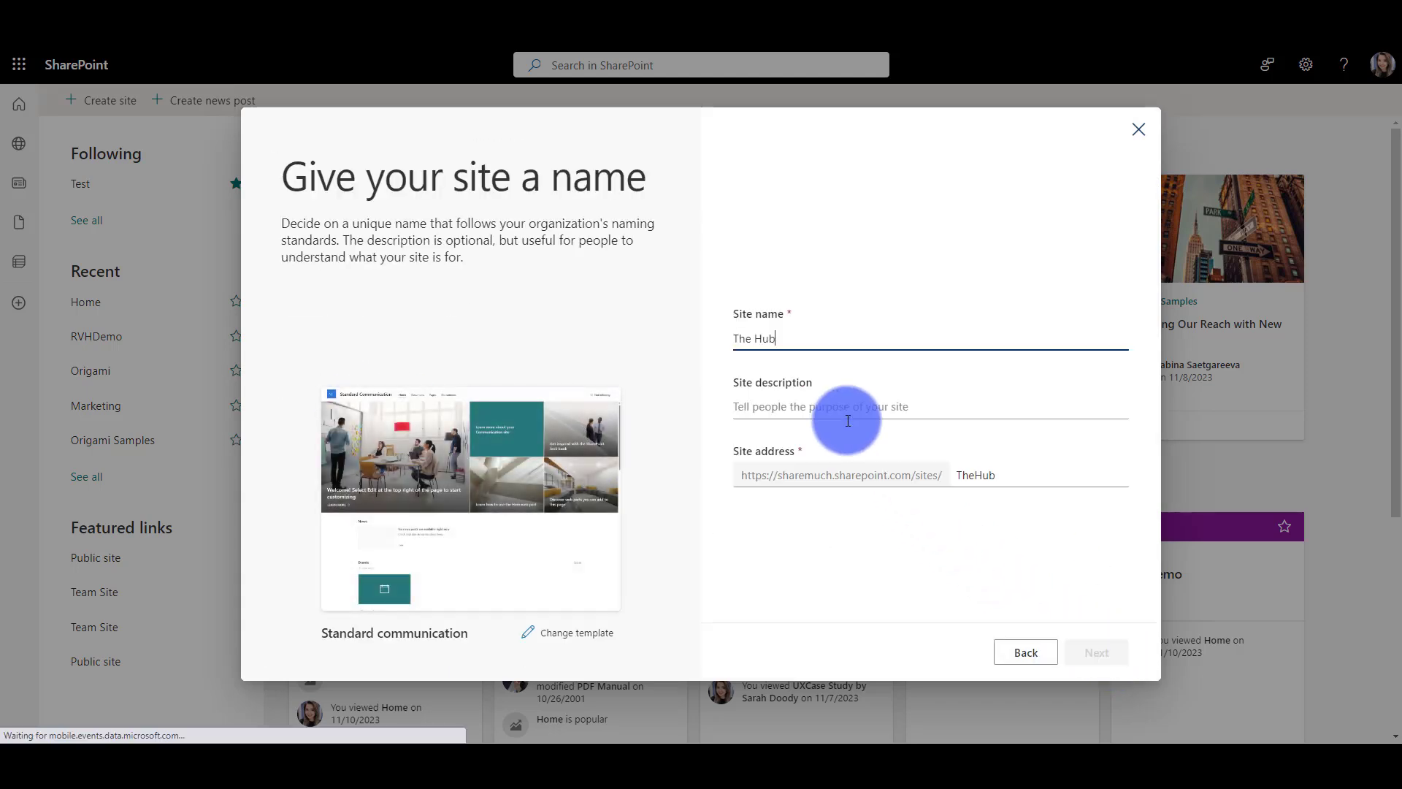
pyautogui.click(1104, 656)
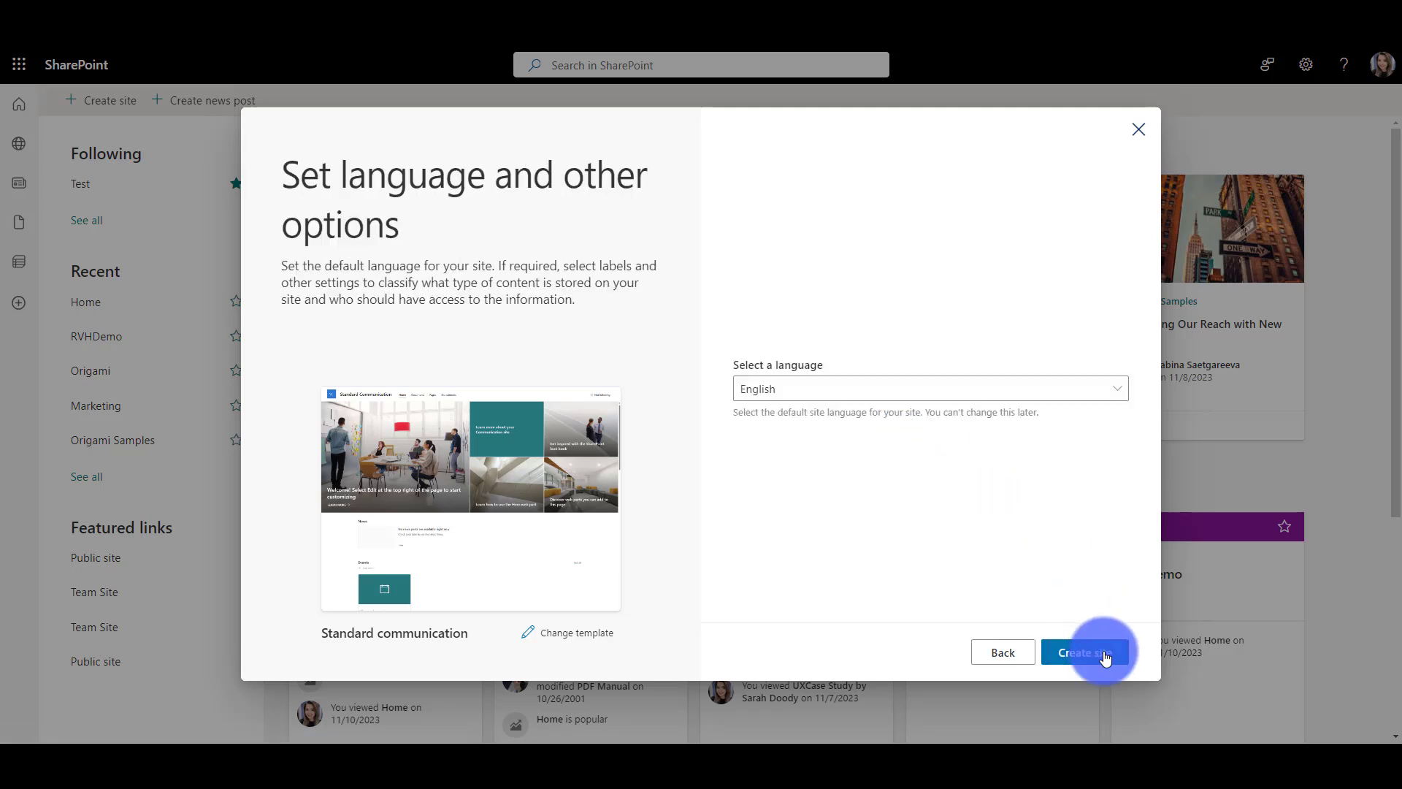
pyautogui.click(1104, 655)
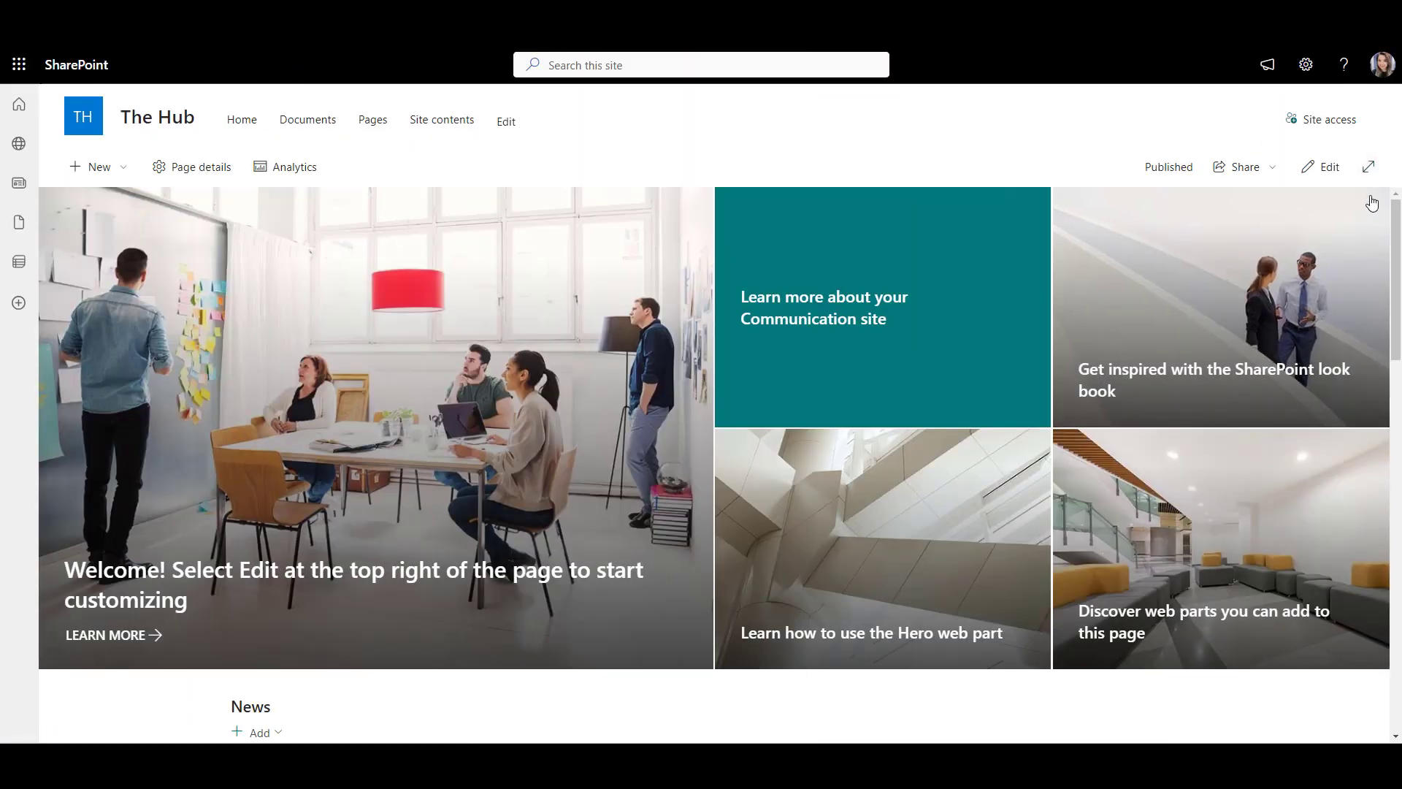
pyautogui.scroll(-3, 1359, 239)
pyautogui.scroll(-3, 1359, 240)
pyautogui.scroll(-3, 1359, 239)
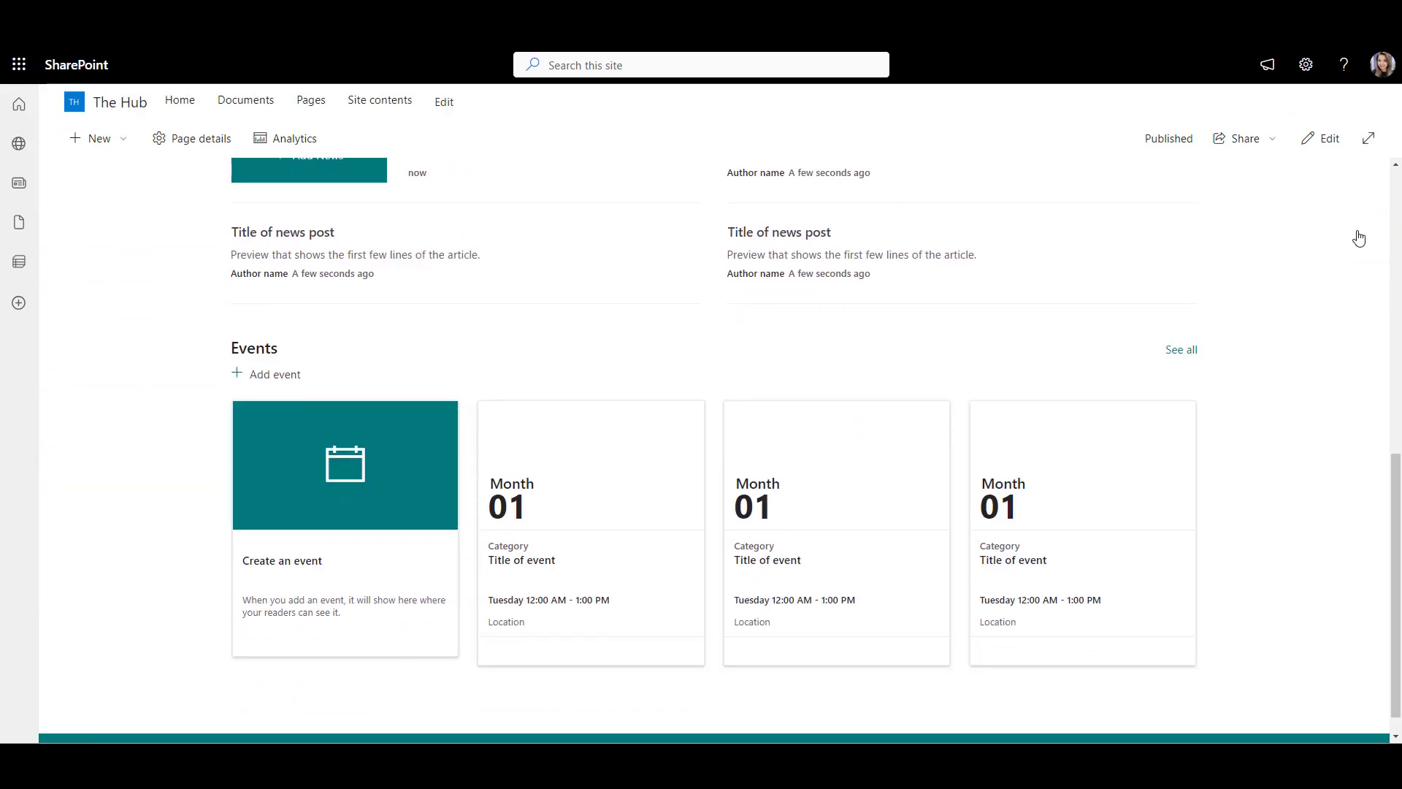
pyautogui.scroll(2, 1359, 237)
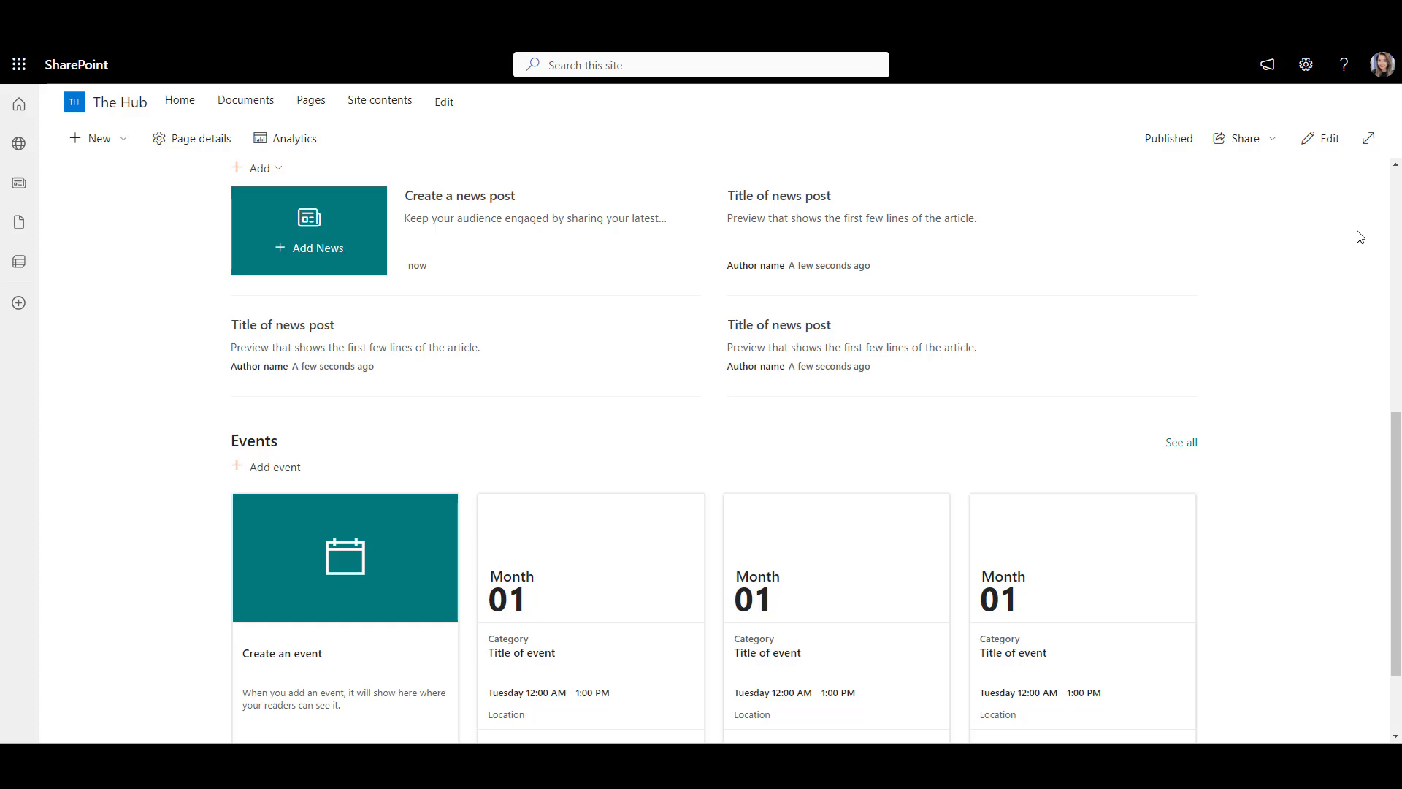
pyautogui.scroll(3, 1360, 236)
pyautogui.scroll(4, 1359, 237)
pyautogui.scroll(3, 1360, 239)
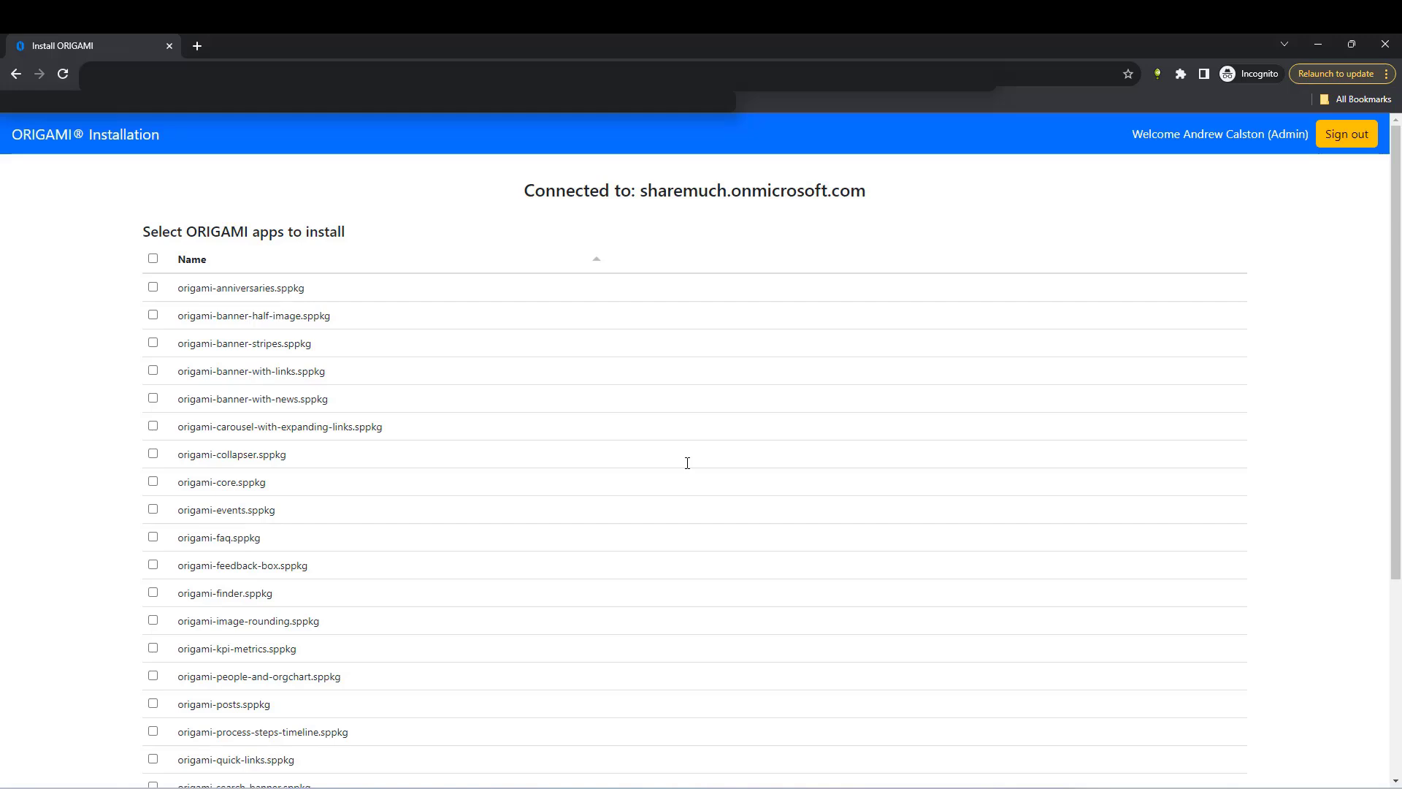
# Install all Origami apps and all sample pages on The Hub site.
pyautogui.click(153, 260)
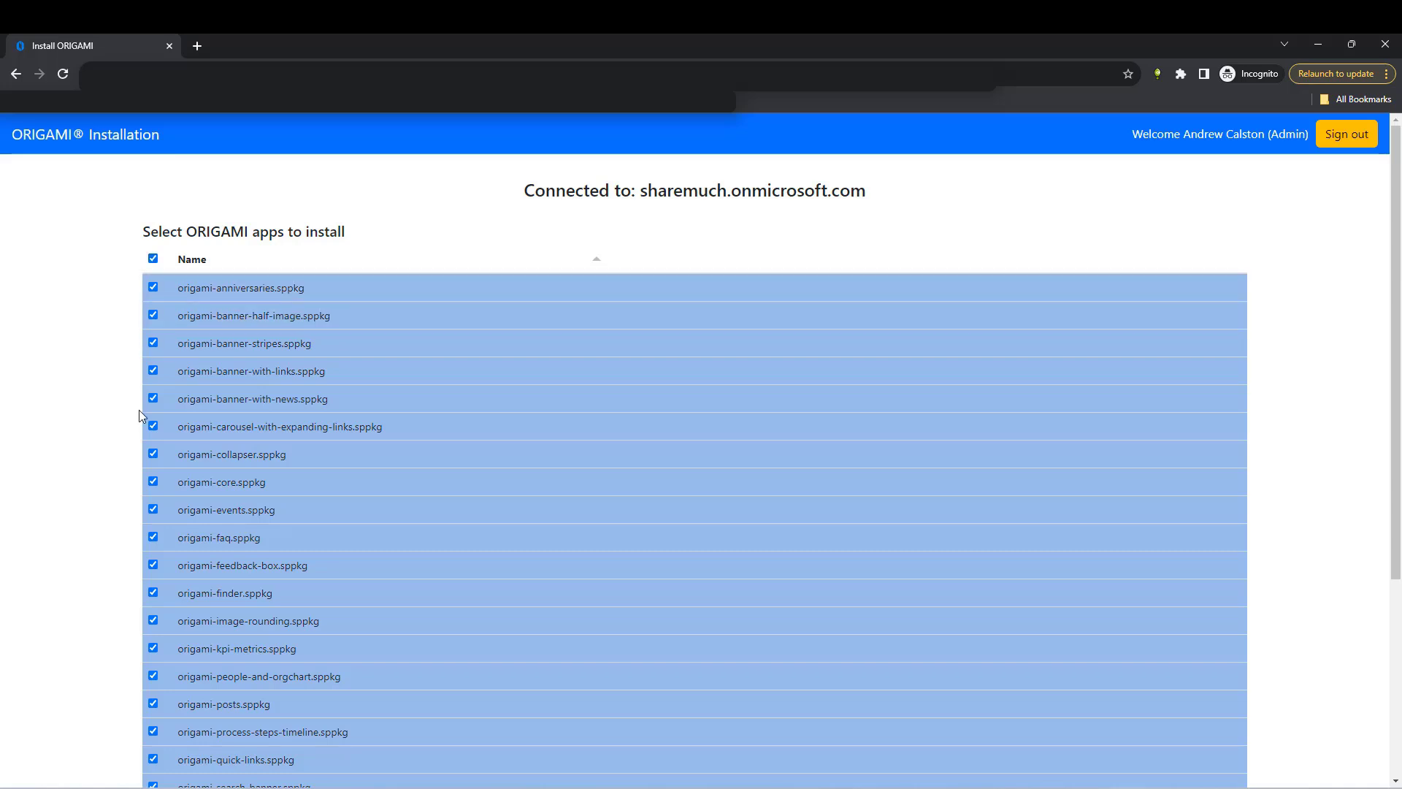
pyautogui.scroll(-5, 139, 409)
pyautogui.scroll(-1, 140, 409)
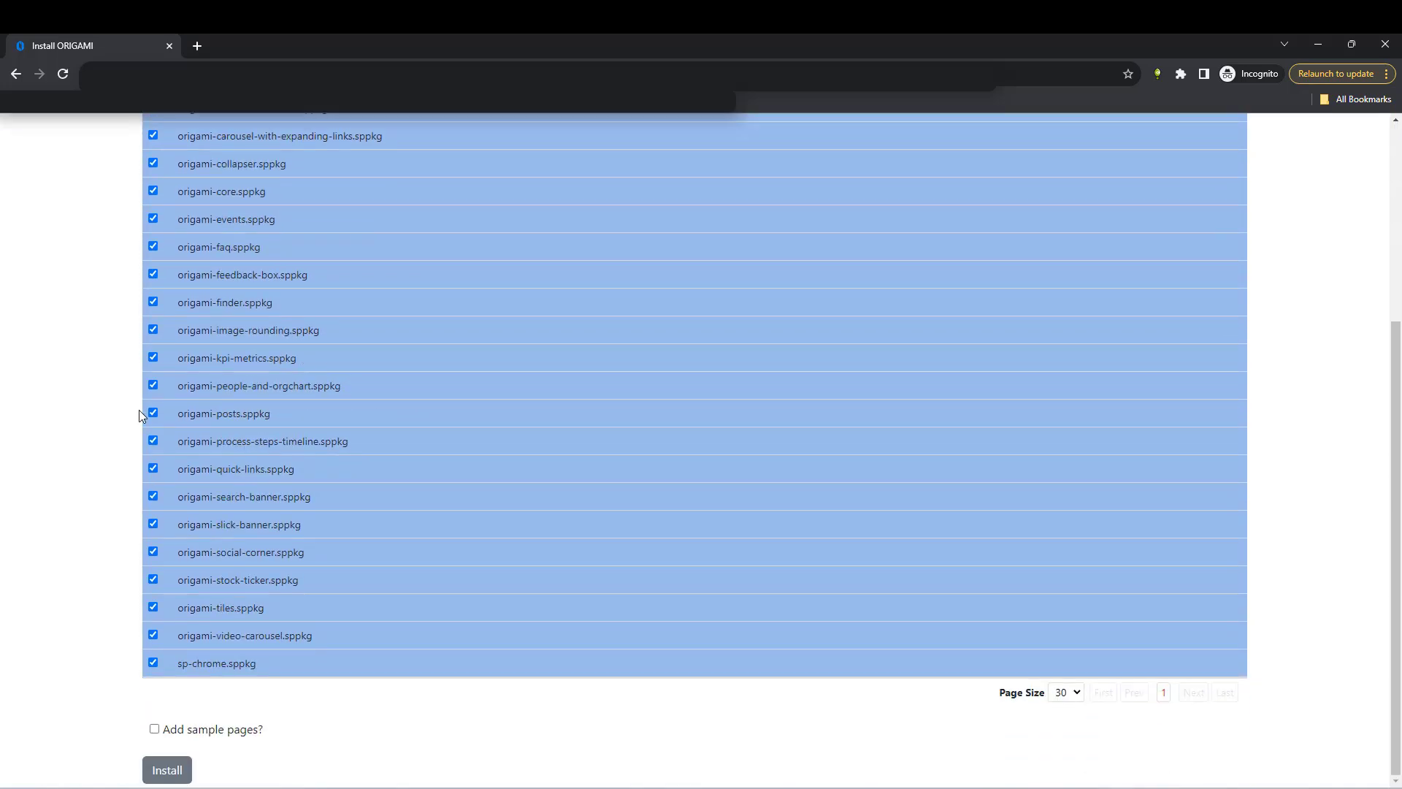
pyautogui.click(246, 739)
pyautogui.scroll(-3, 247, 738)
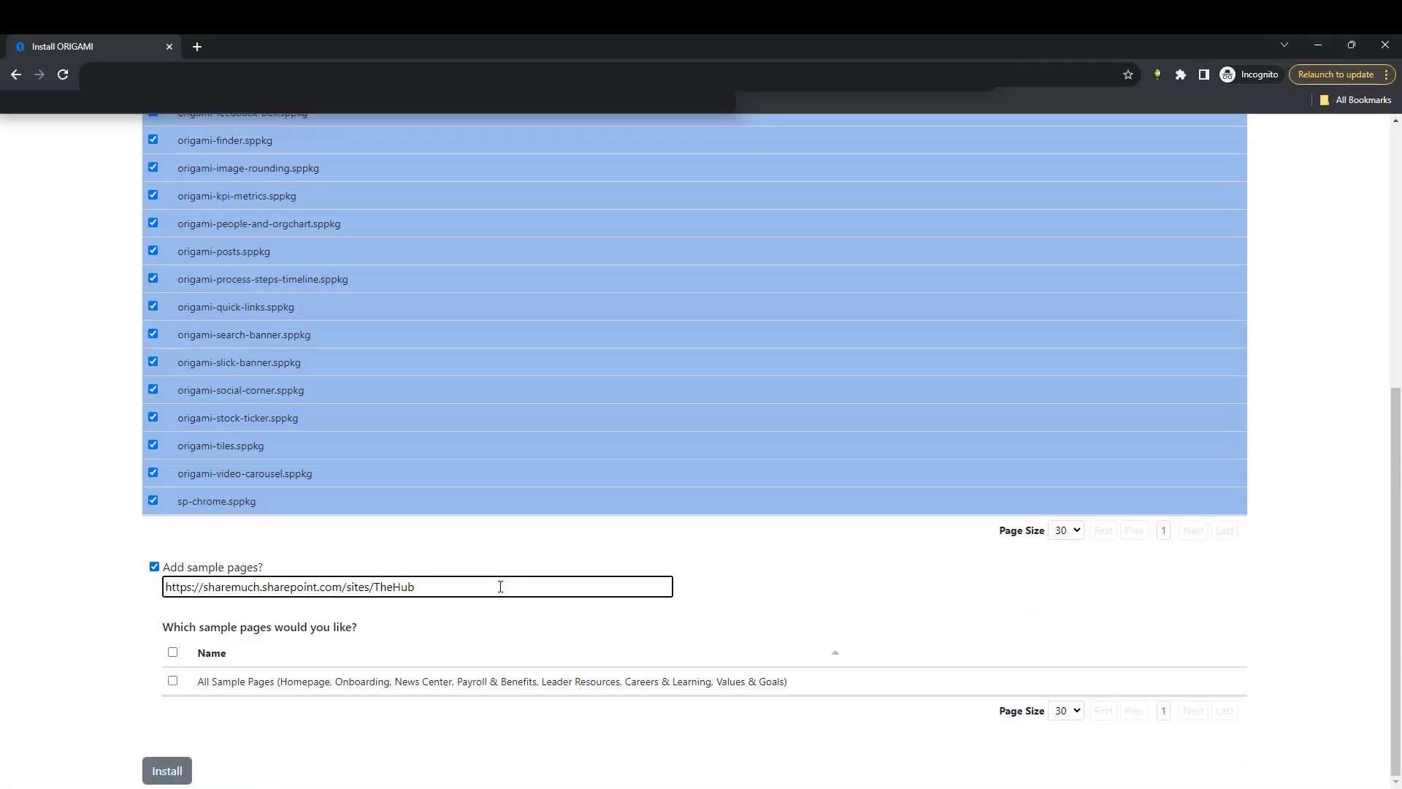
pyautogui.click(173, 652)
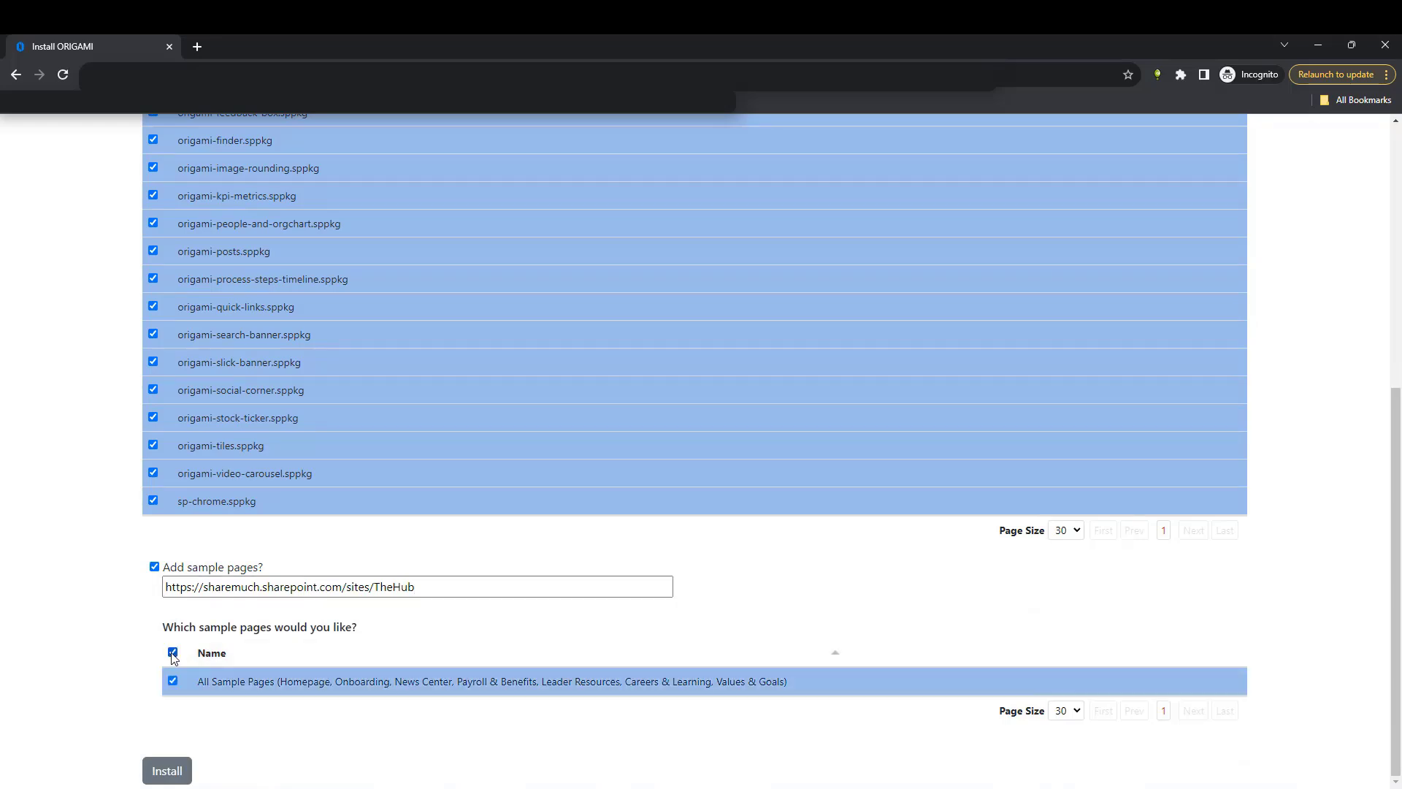
pyautogui.click(167, 771)
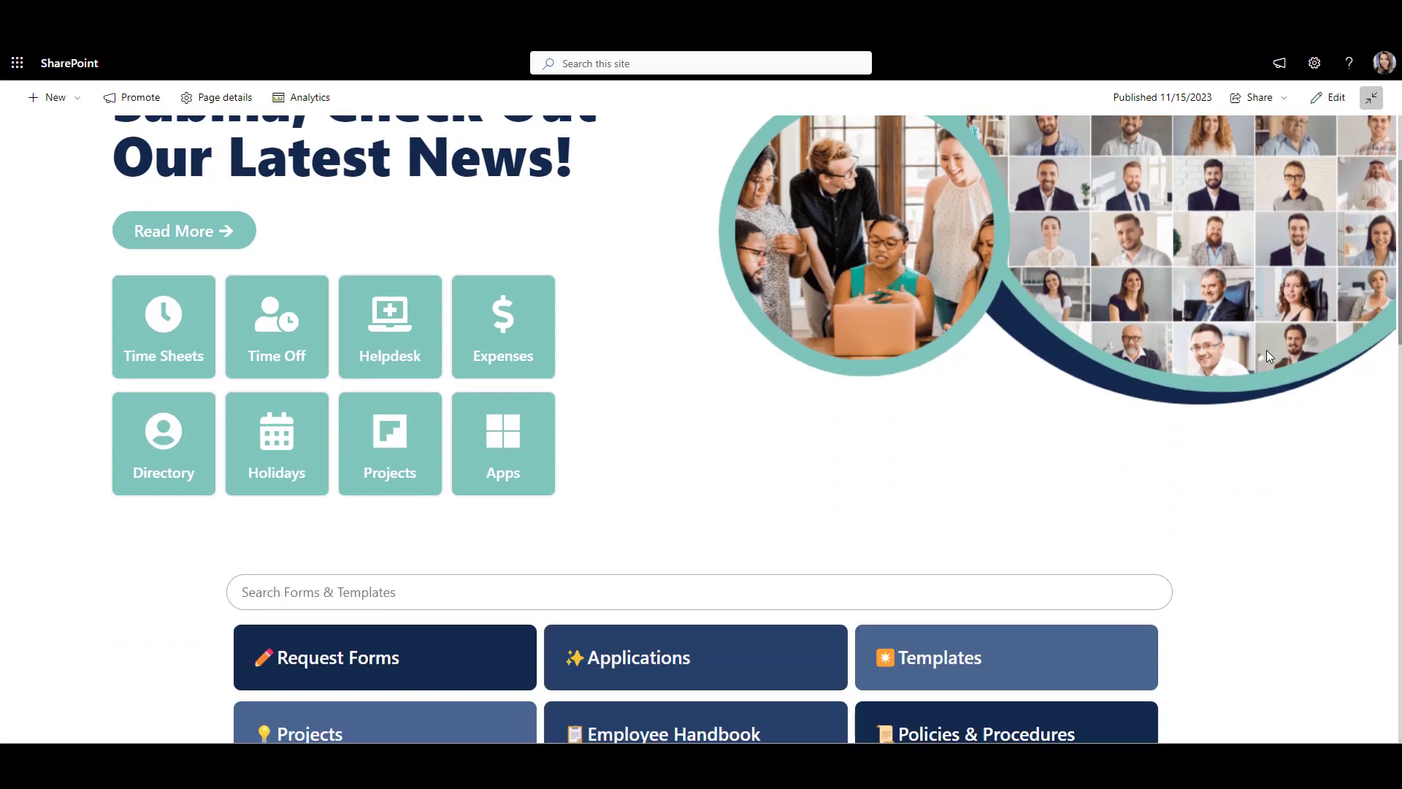
pyautogui.scroll(-3, 1266, 350)
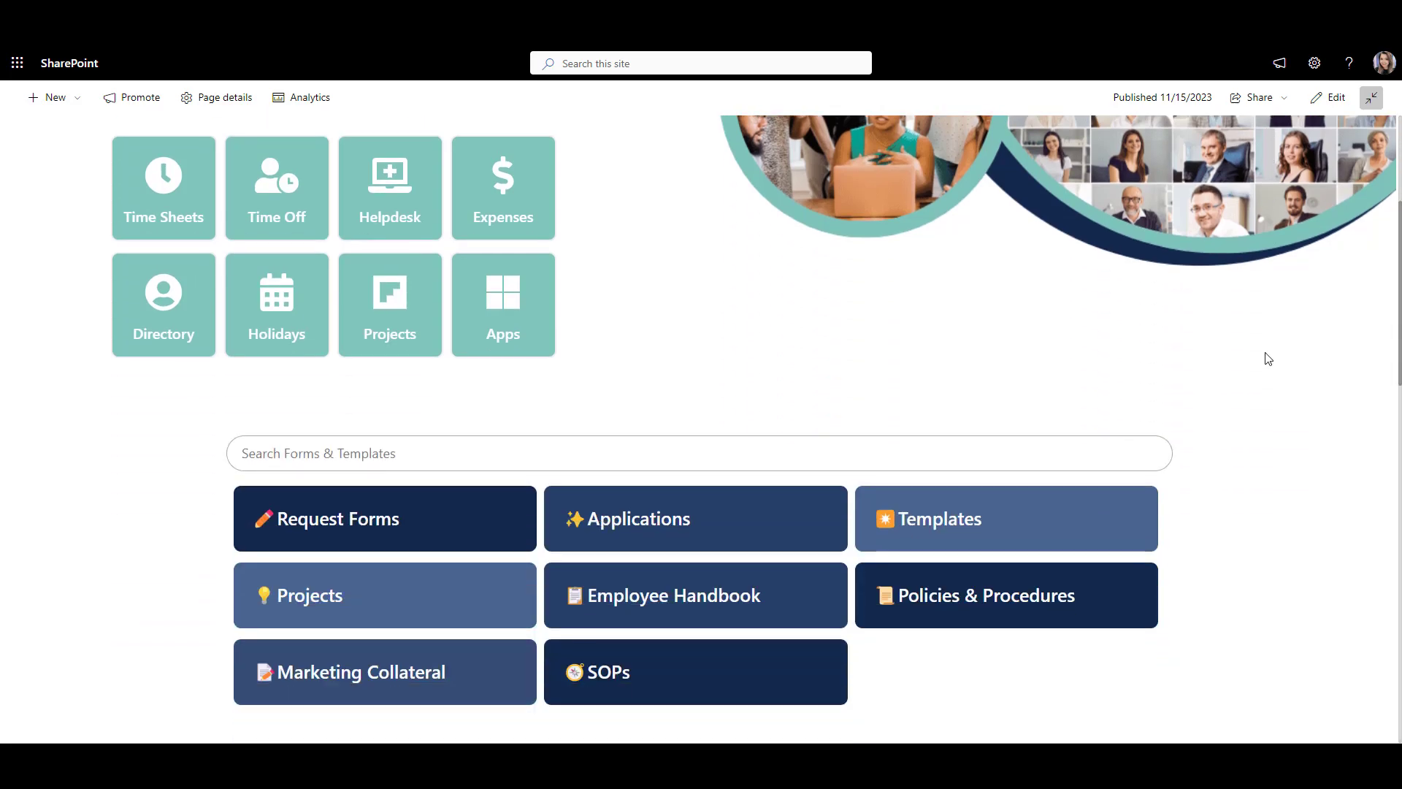
pyautogui.scroll(-4, 1267, 358)
pyautogui.scroll(-3, 1267, 358)
pyautogui.scroll(-3, 1266, 361)
pyautogui.scroll(-2, 1266, 361)
pyautogui.scroll(-4, 1267, 361)
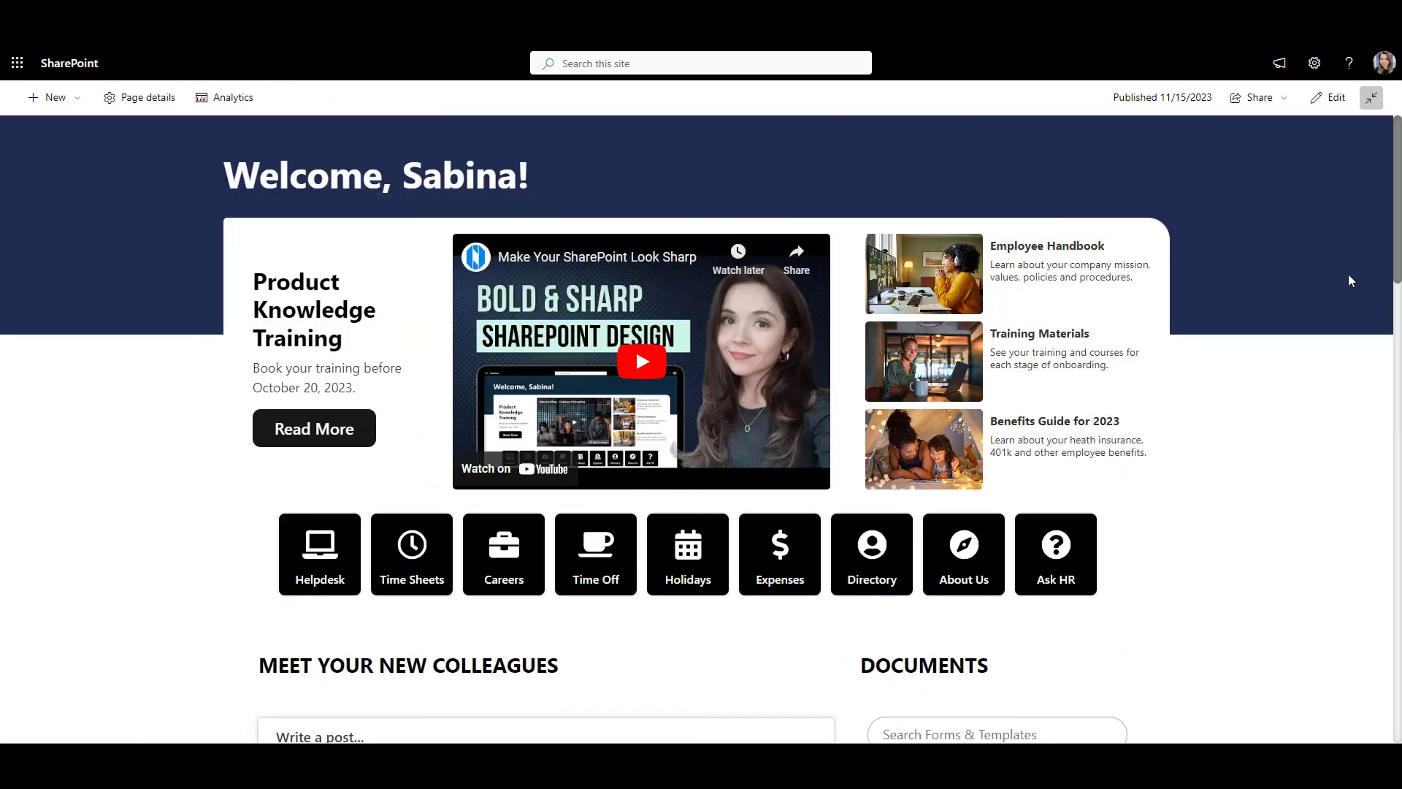
pyautogui.scroll(-3, 1348, 274)
pyautogui.scroll(-2, 1348, 273)
pyautogui.scroll(-2, 1349, 274)
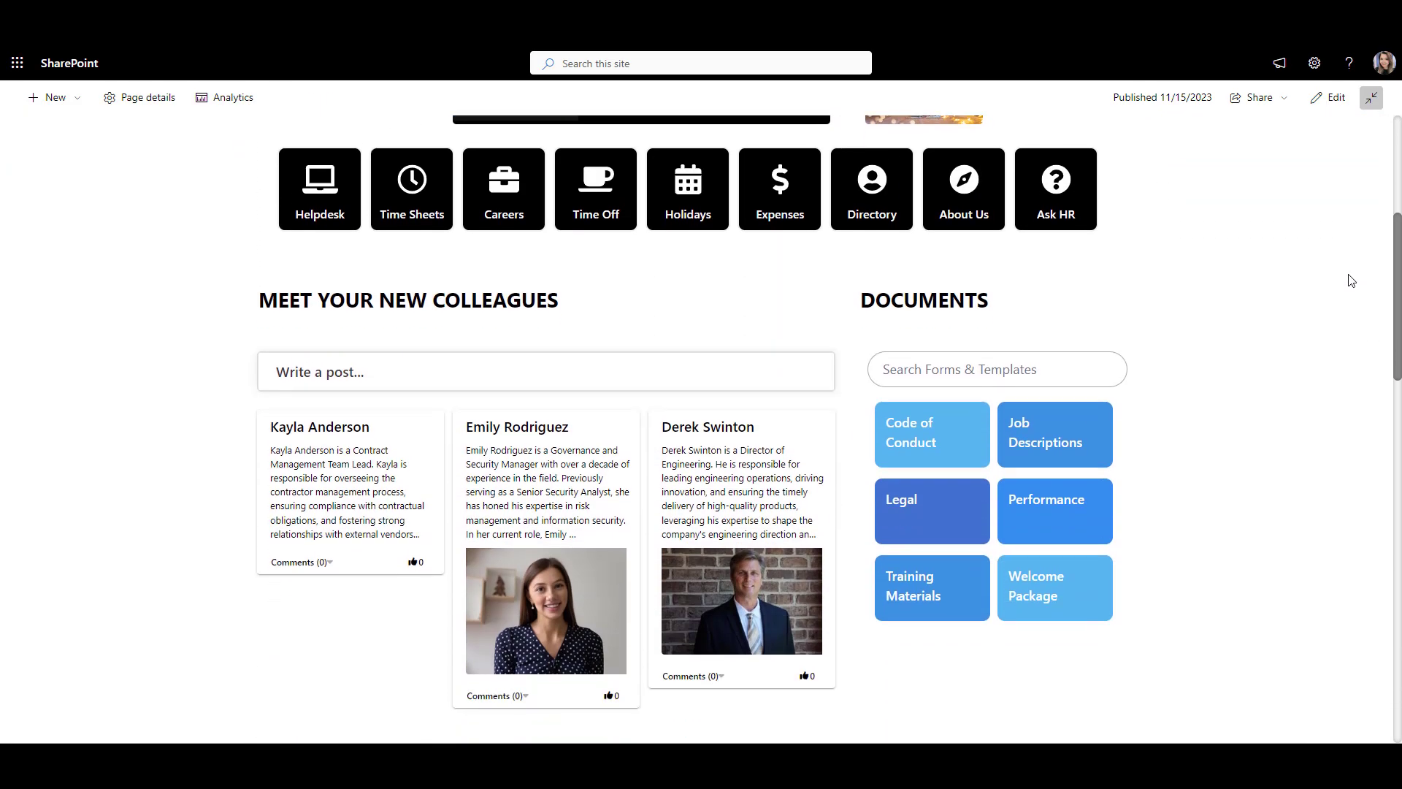
pyautogui.scroll(-2, 1351, 281)
pyautogui.scroll(-3, 1350, 280)
pyautogui.scroll(-3, 1350, 280)
pyautogui.scroll(-2, 1351, 280)
pyautogui.scroll(-3, 1351, 281)
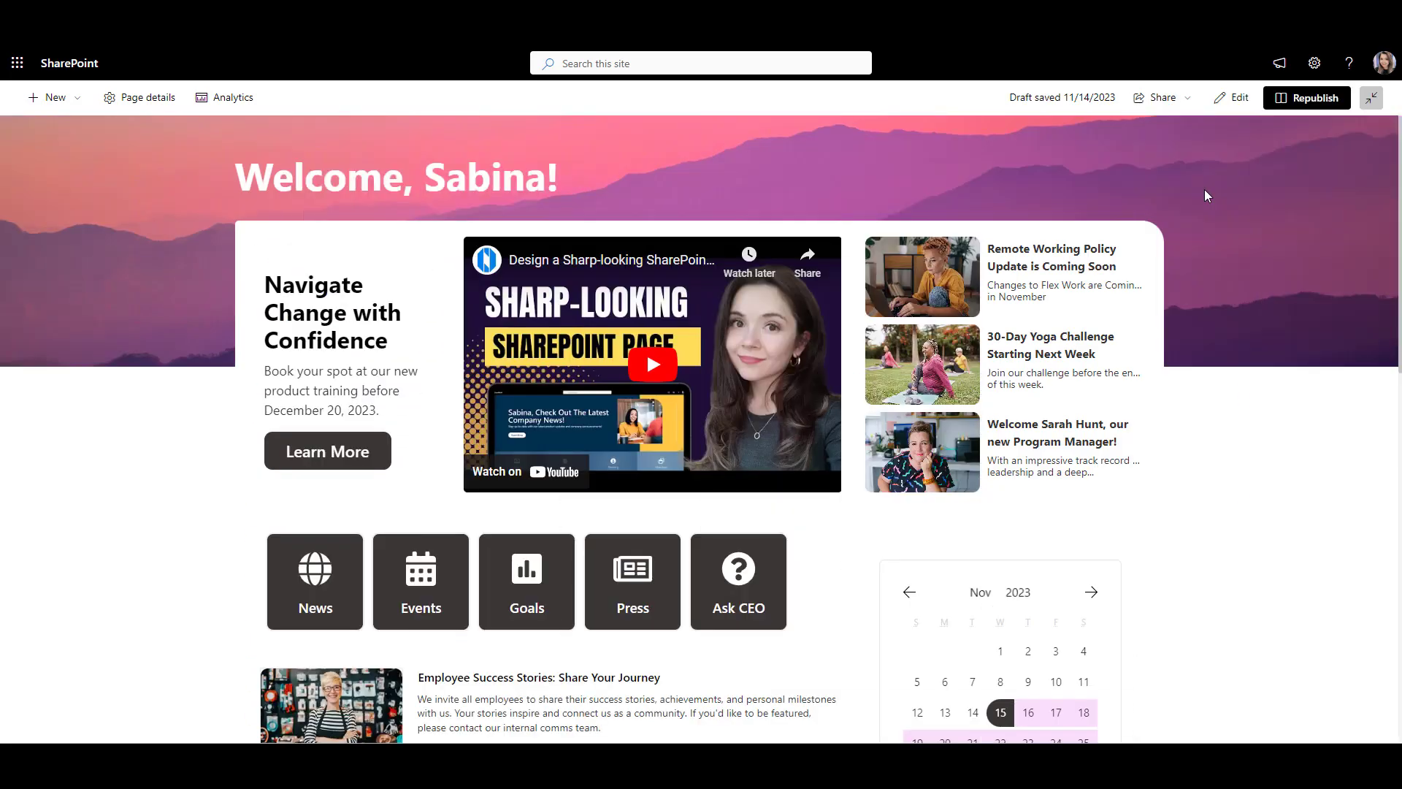
pyautogui.scroll(-2, 1204, 190)
pyautogui.scroll(-2, 1204, 189)
pyautogui.scroll(-2, 1204, 190)
pyautogui.scroll(-3, 1205, 195)
pyautogui.scroll(-2, 1206, 194)
pyautogui.scroll(-2, 1205, 195)
pyautogui.scroll(-2, 1205, 196)
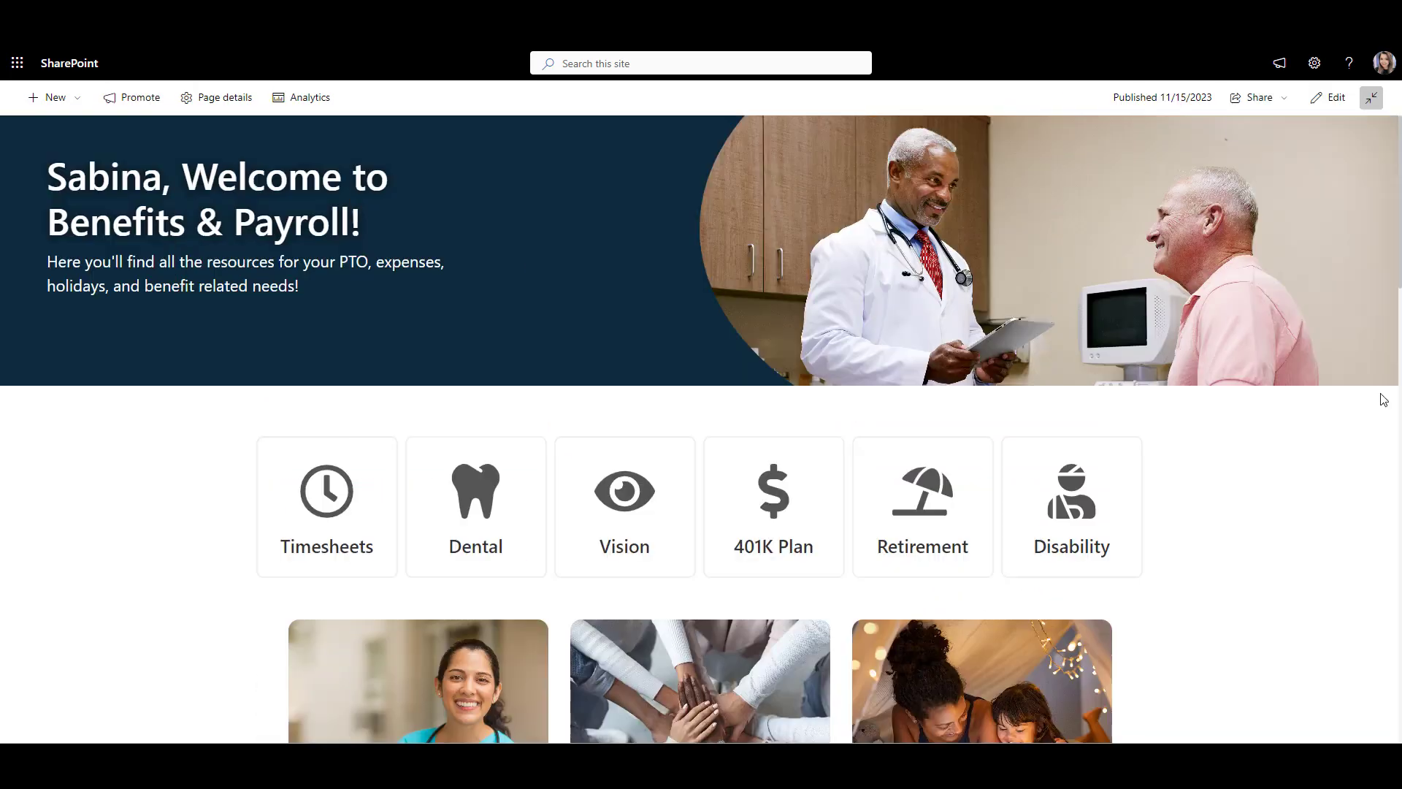
pyautogui.scroll(-2, 1382, 400)
pyautogui.scroll(-2, 1382, 400)
pyautogui.scroll(-4, 1382, 400)
pyautogui.scroll(-4, 1382, 399)
pyautogui.scroll(-3, 1383, 399)
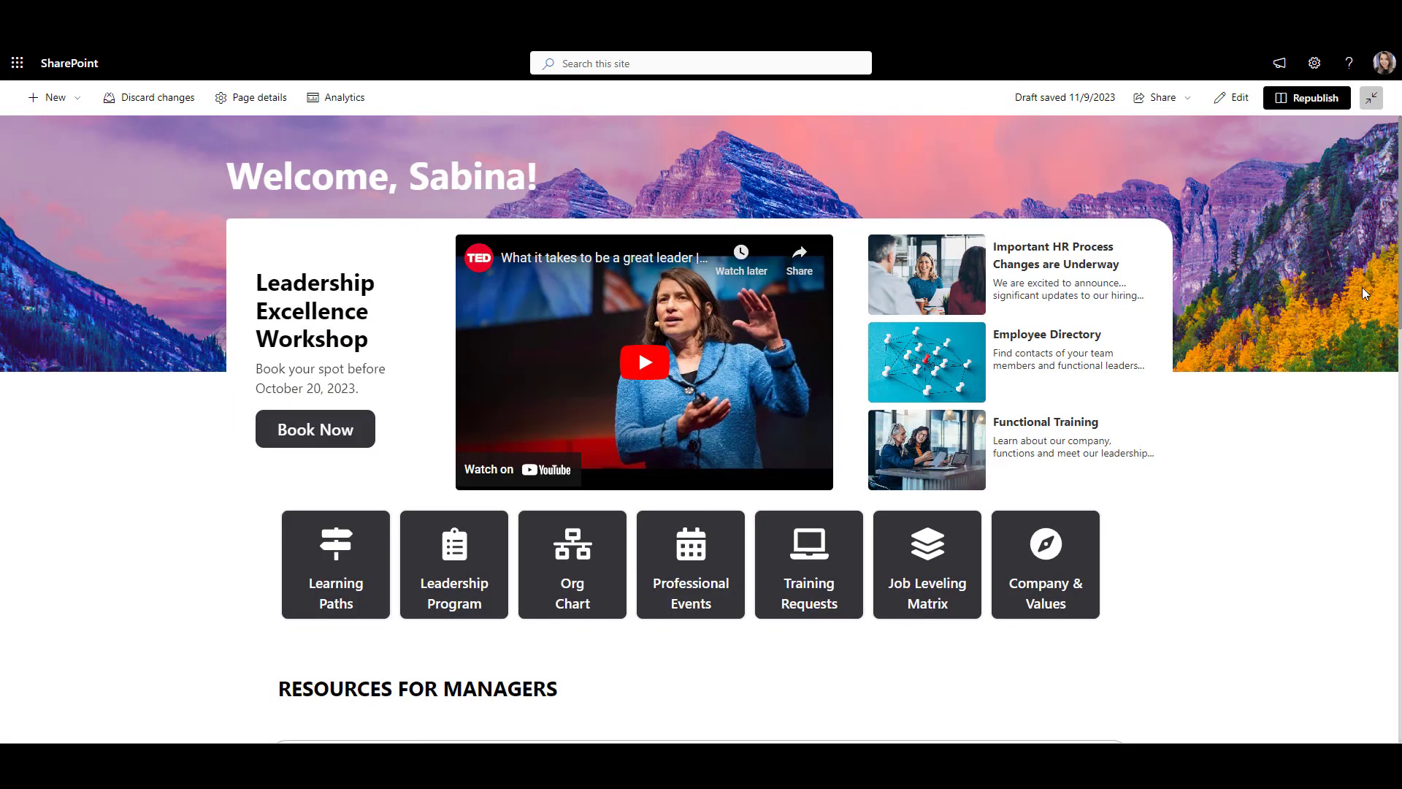
pyautogui.scroll(-4, 1361, 288)
pyautogui.scroll(-4, 1361, 287)
pyautogui.scroll(-4, 1362, 287)
pyautogui.scroll(-4, 1364, 294)
pyautogui.scroll(-4, 1269, 252)
pyautogui.scroll(-3, 1270, 252)
pyautogui.scroll(-4, 1269, 252)
pyautogui.scroll(-4, 1272, 252)
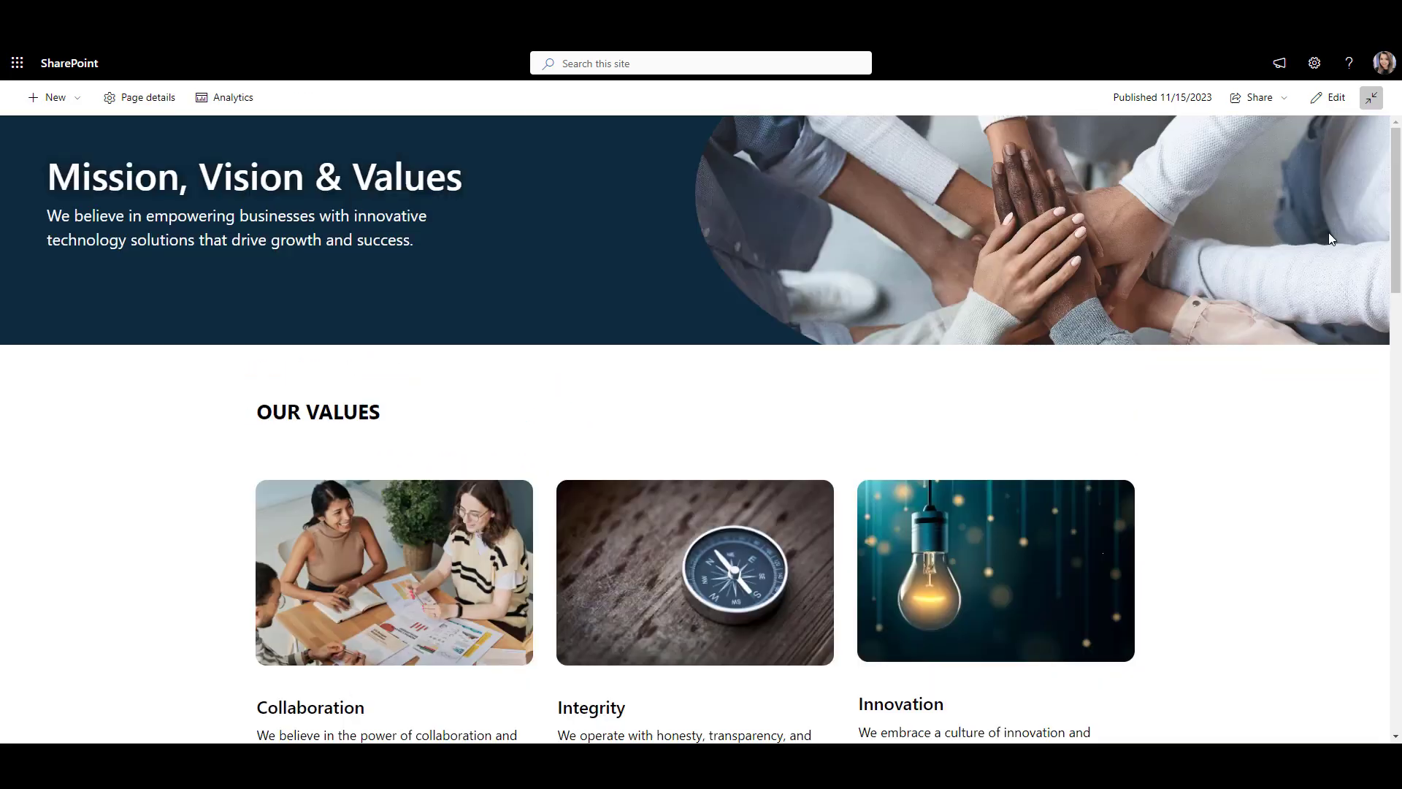
pyautogui.scroll(-4, 1331, 239)
pyautogui.scroll(-4, 1331, 239)
pyautogui.scroll(-3, 1331, 239)
pyautogui.scroll(-3, 1331, 238)
pyautogui.scroll(-3, 1331, 239)
pyautogui.scroll(-3, 1331, 239)
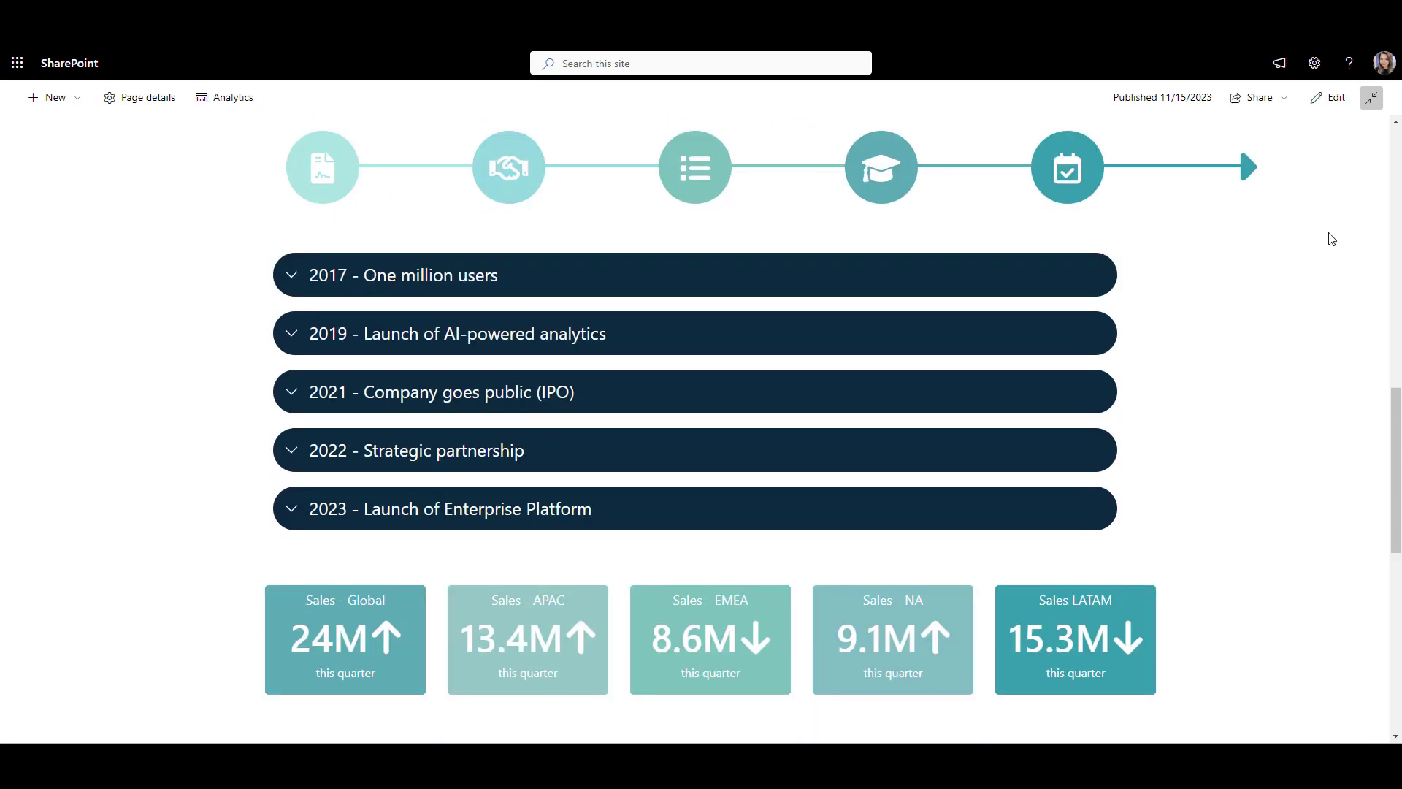
pyautogui.scroll(-3, 1331, 240)
pyautogui.scroll(-4, 1331, 239)
pyautogui.scroll(-3, 1331, 239)
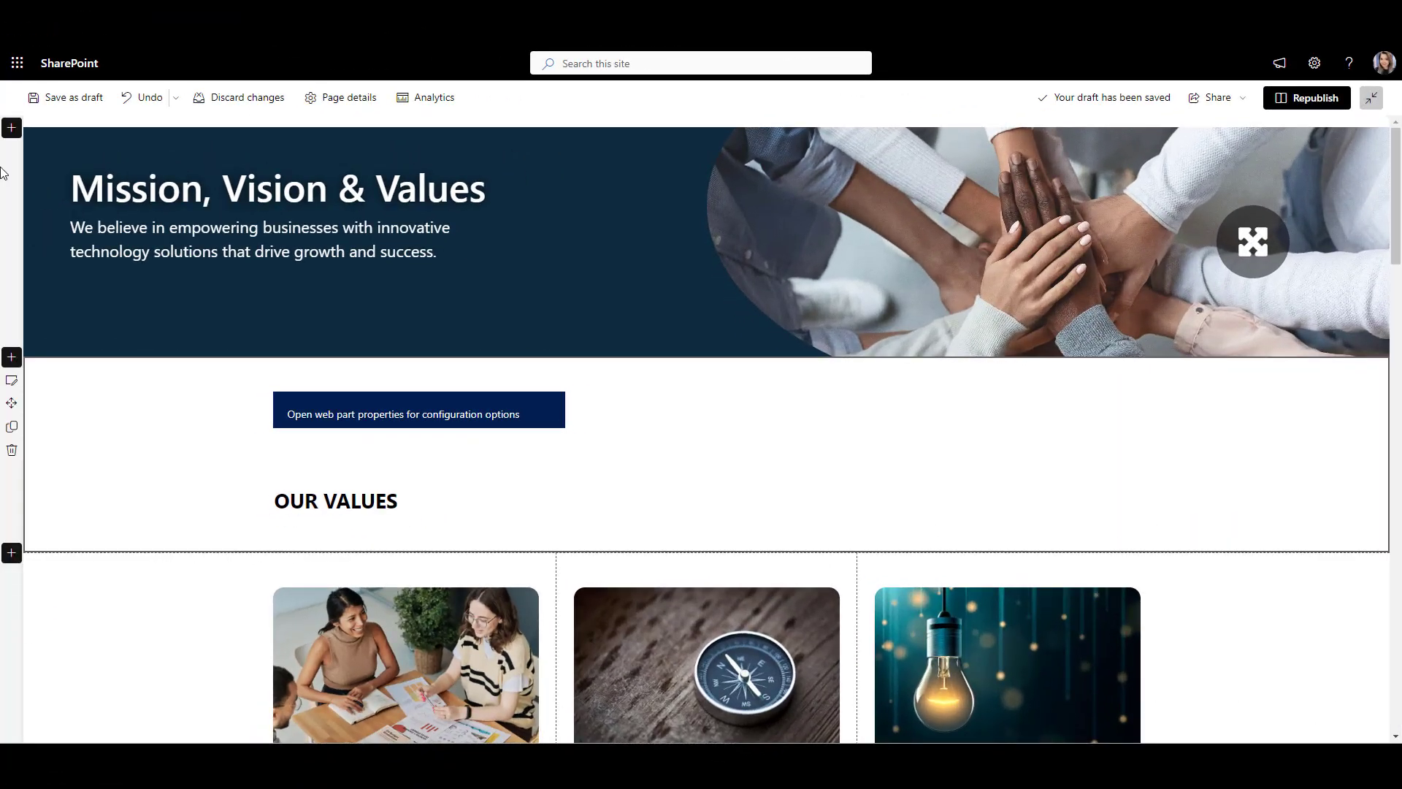
# Add a full-width section at the top of the page, then delete it.
pyautogui.click(11, 128)
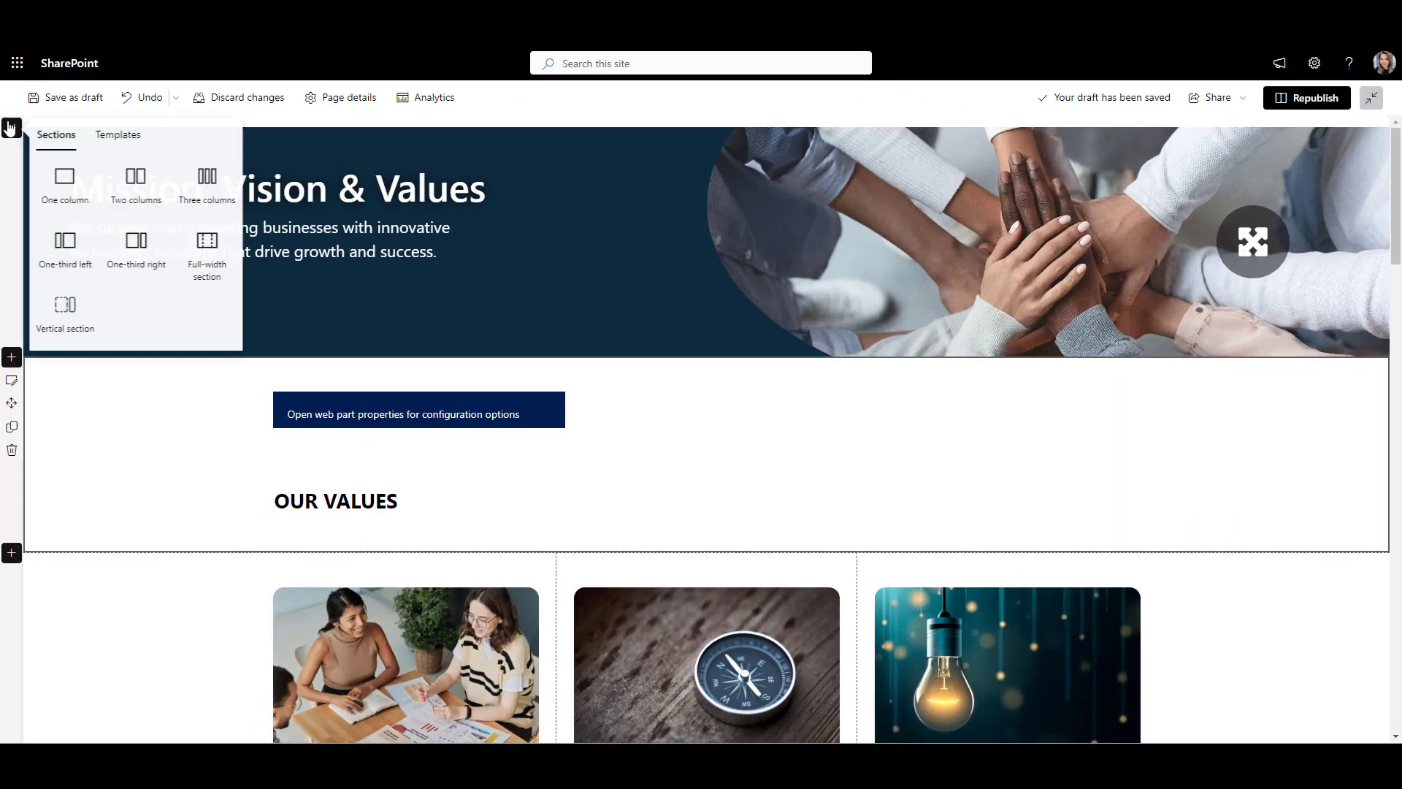
pyautogui.click(207, 254)
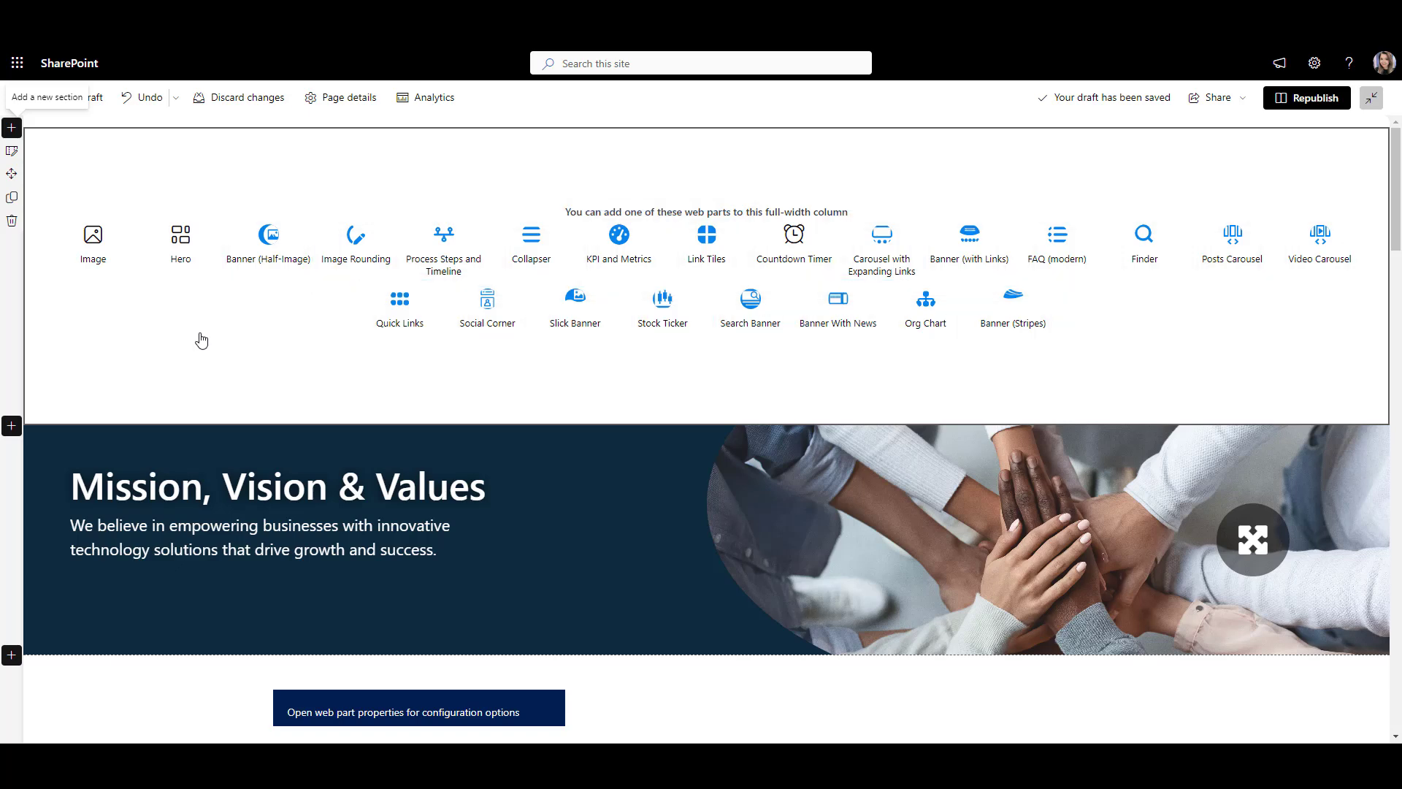
pyautogui.click(11, 221)
# Give the Mission, Vision & Values banner a size 36 heading and a purple colour.
pyautogui.click(77, 186)
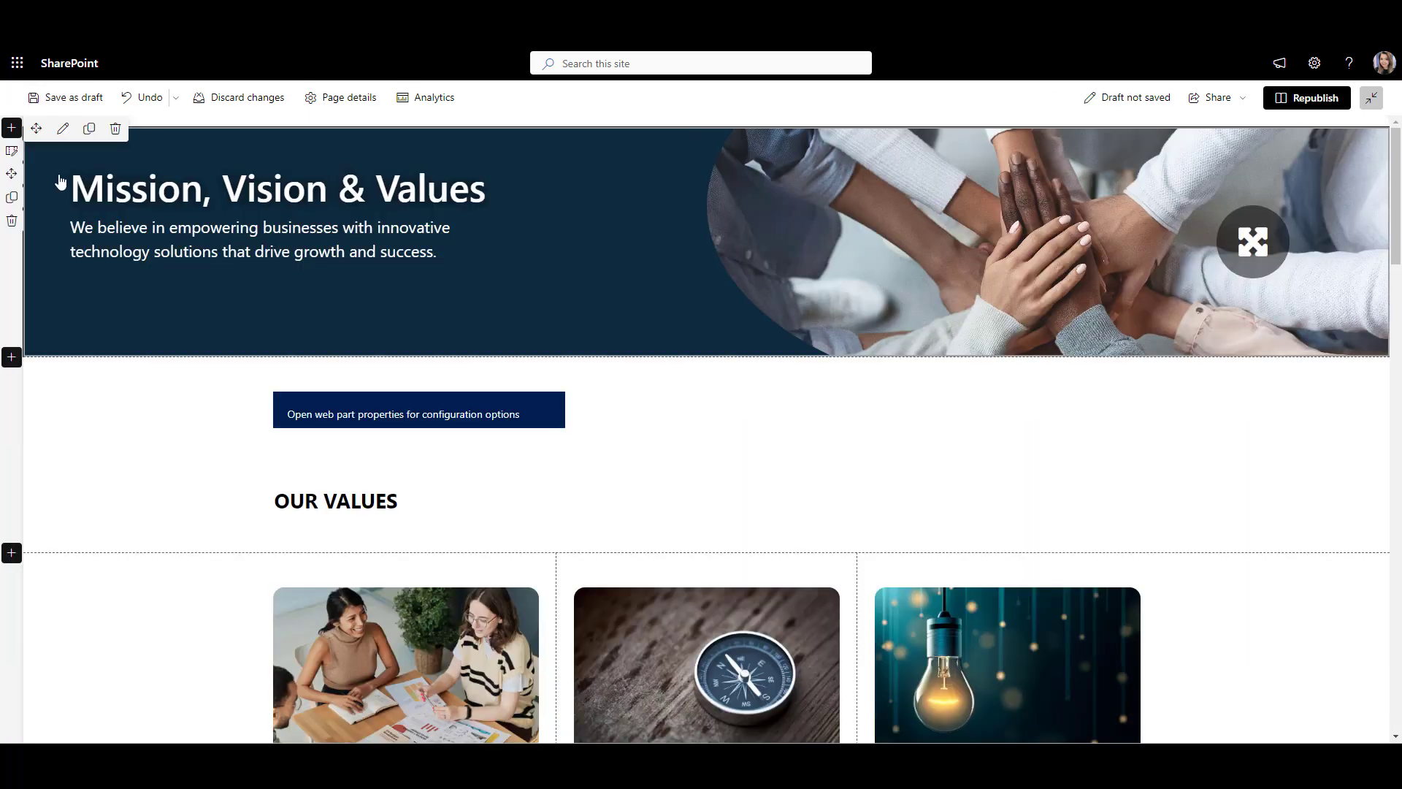
pyautogui.click(63, 130)
pyautogui.click(1330, 334)
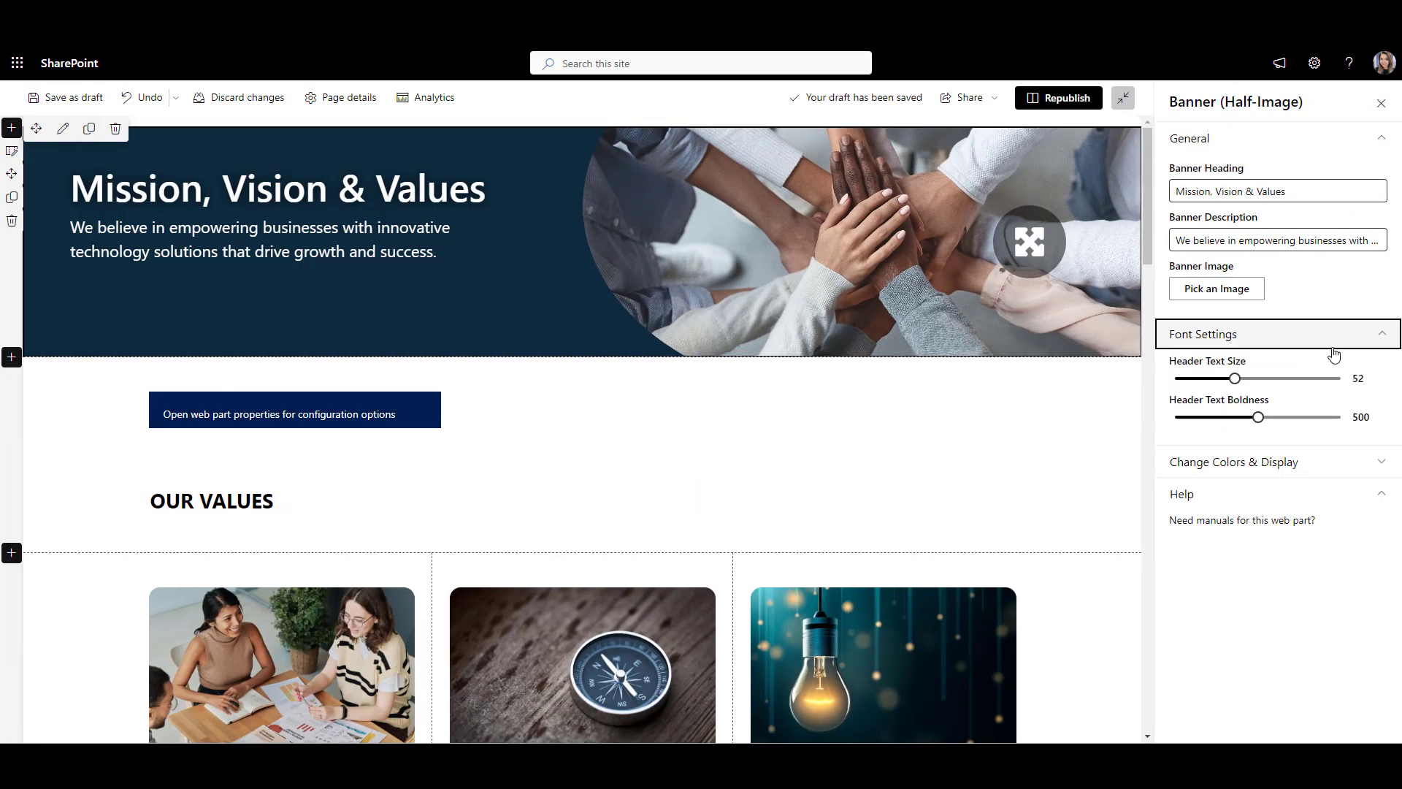
pyautogui.click(1200, 379)
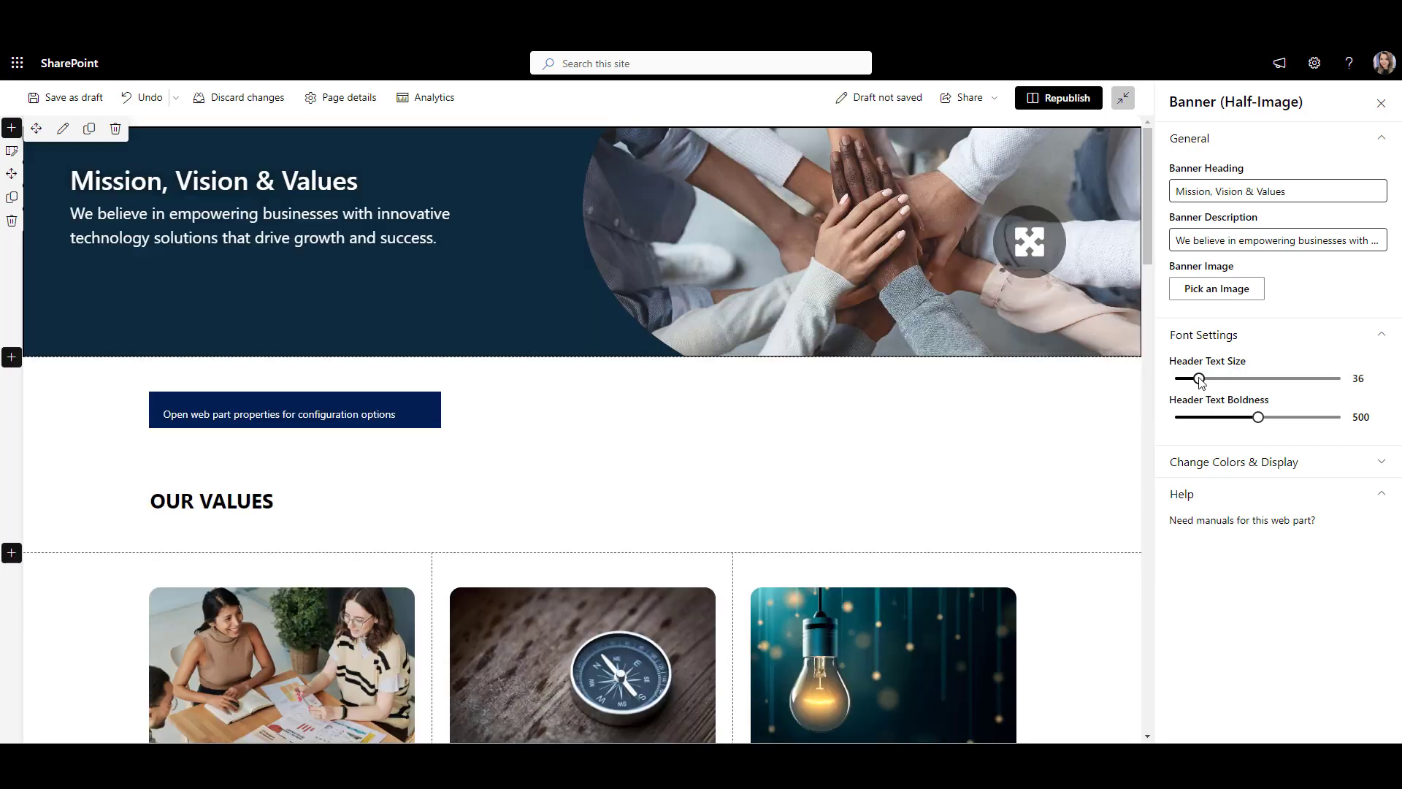
pyautogui.click(1240, 461)
pyautogui.click(1377, 515)
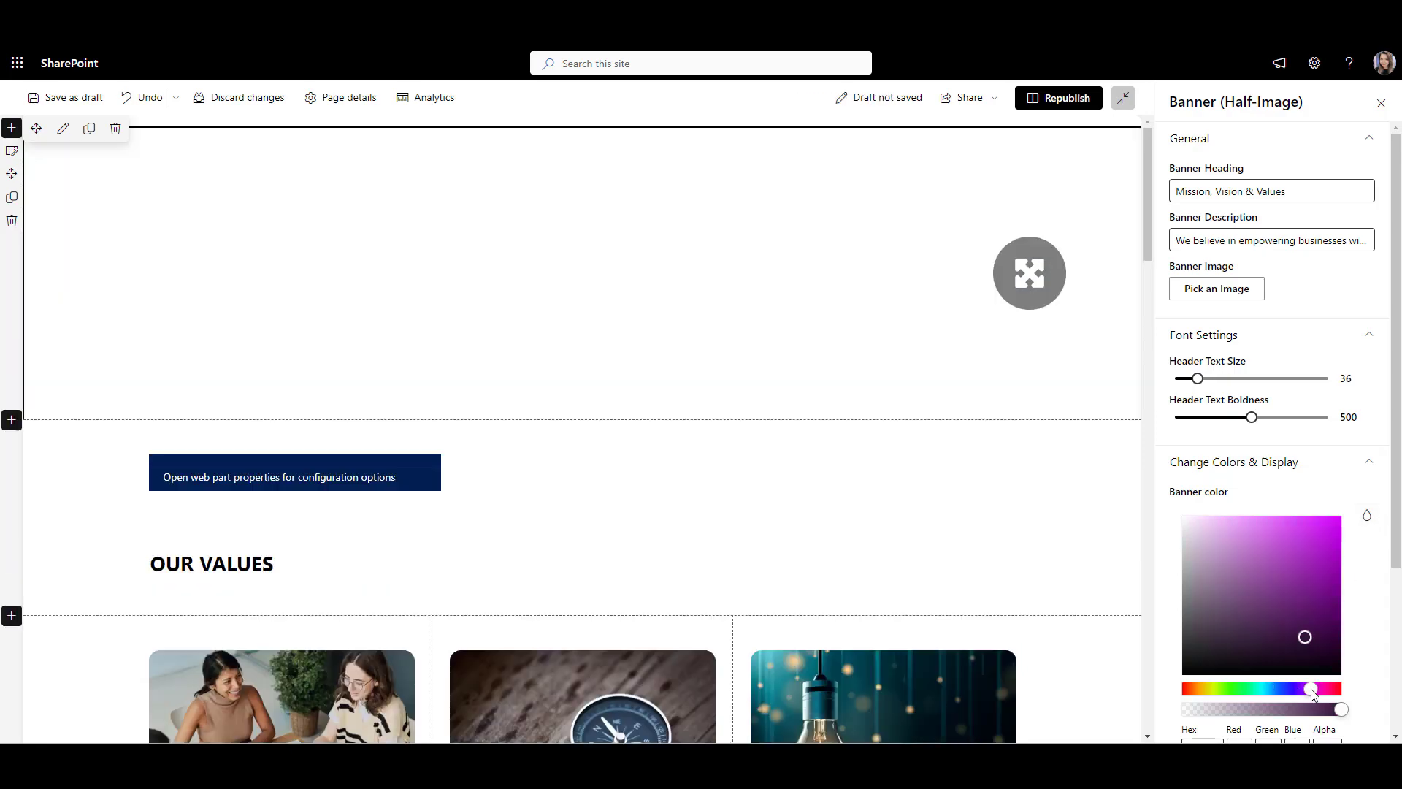
pyautogui.click(1312, 689)
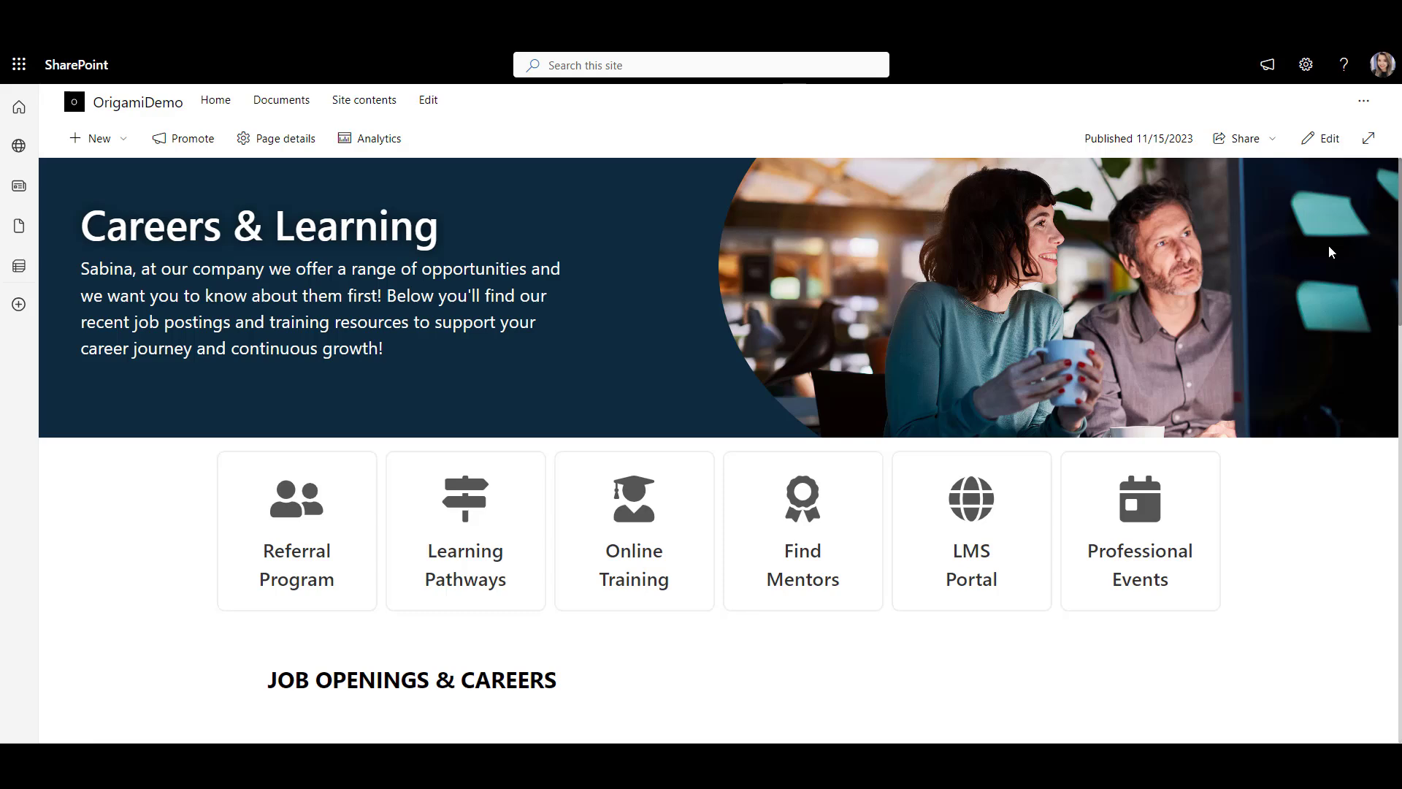
# Make the job-description finder section one-third right and search 'cale' in its right column.
pyautogui.click(1317, 140)
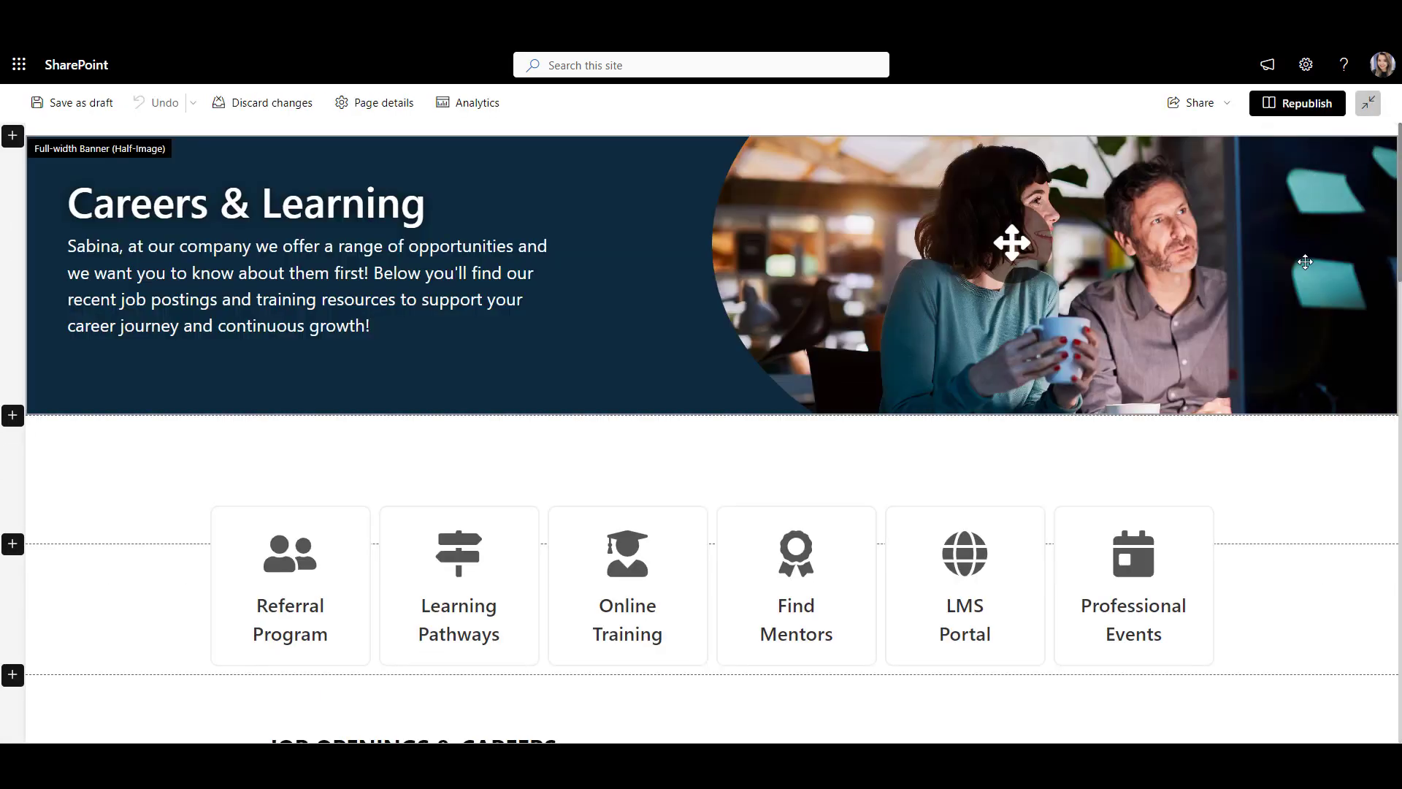
pyautogui.scroll(-5, 1304, 262)
pyautogui.scroll(-3, 1304, 262)
pyautogui.scroll(-3, 1305, 262)
pyautogui.scroll(-4, 1304, 262)
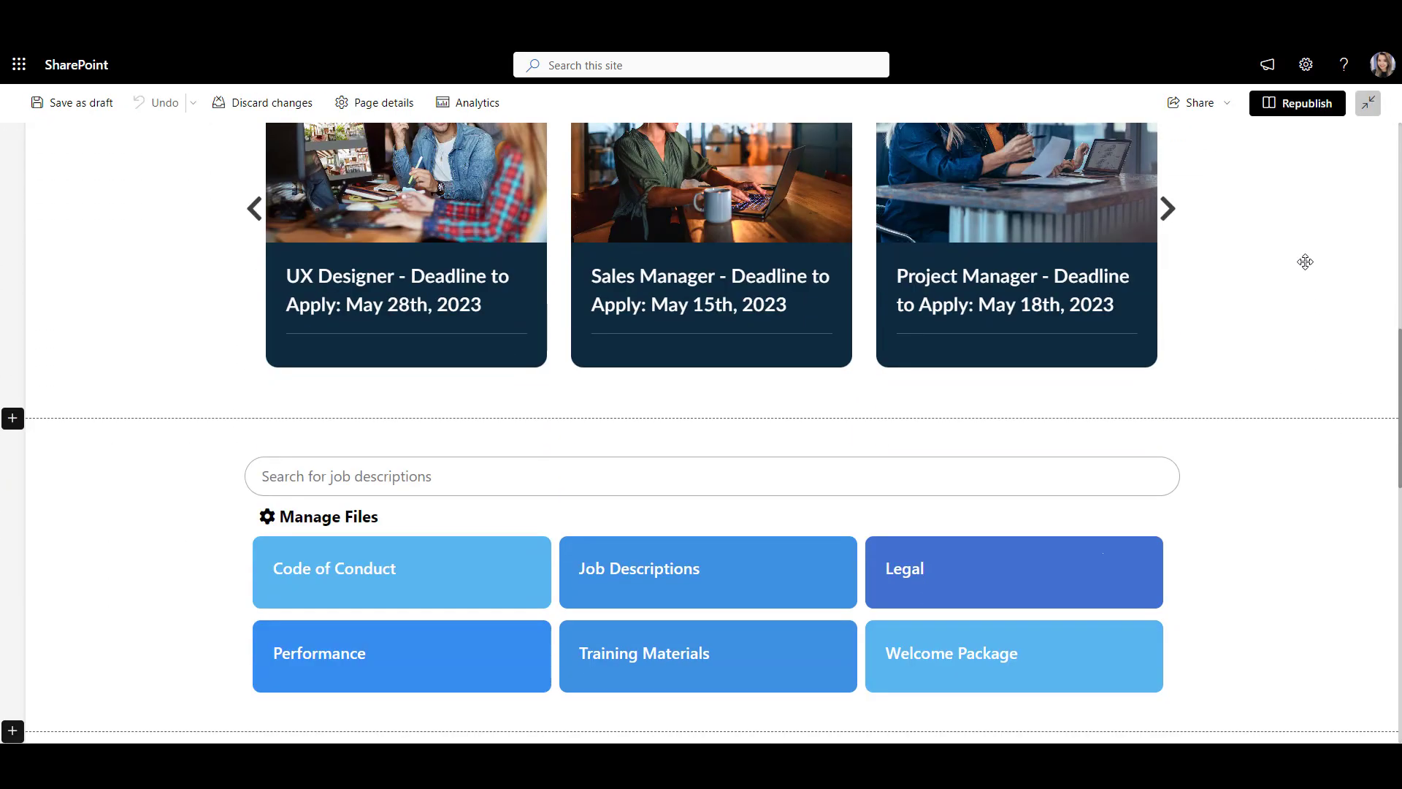
pyautogui.scroll(-2, 1305, 262)
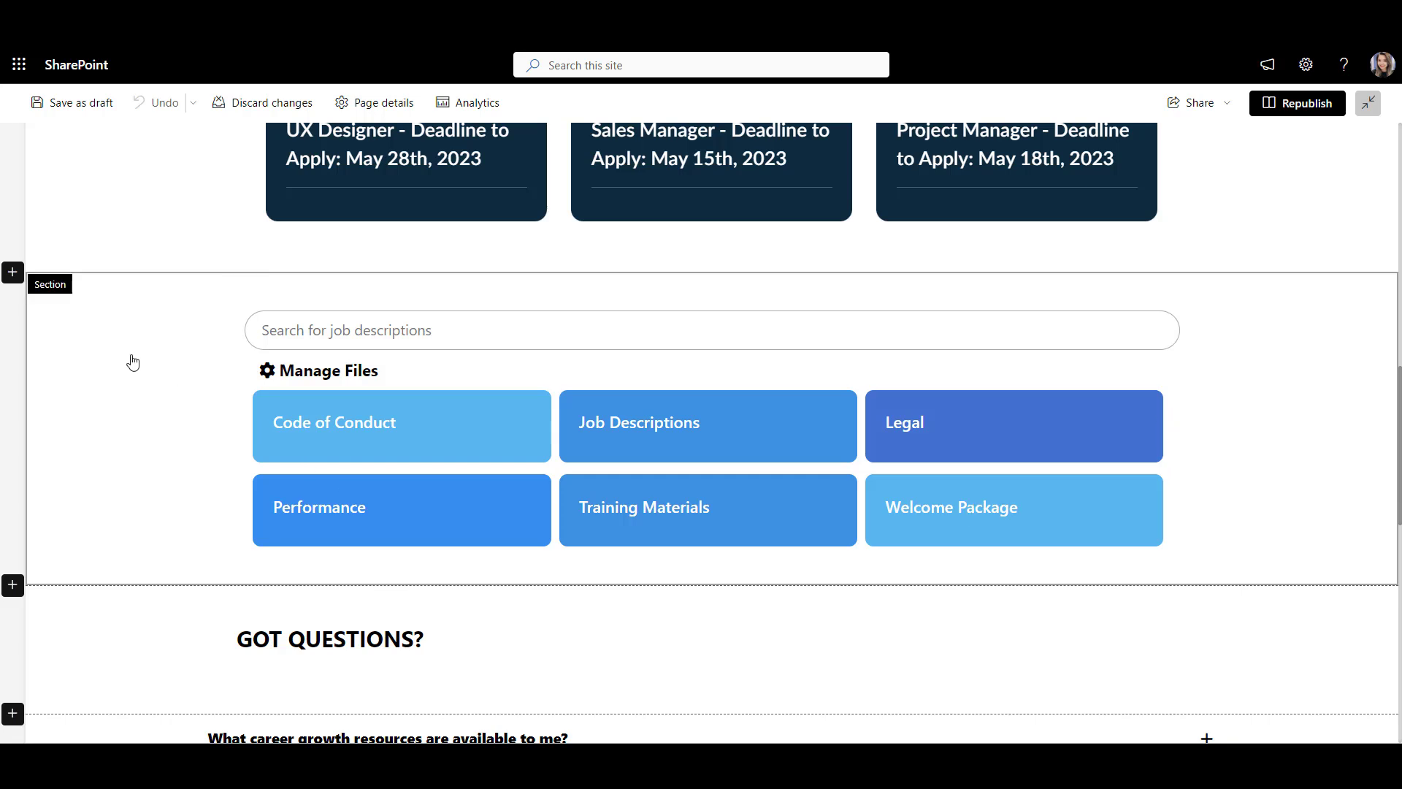
pyautogui.click(12, 296)
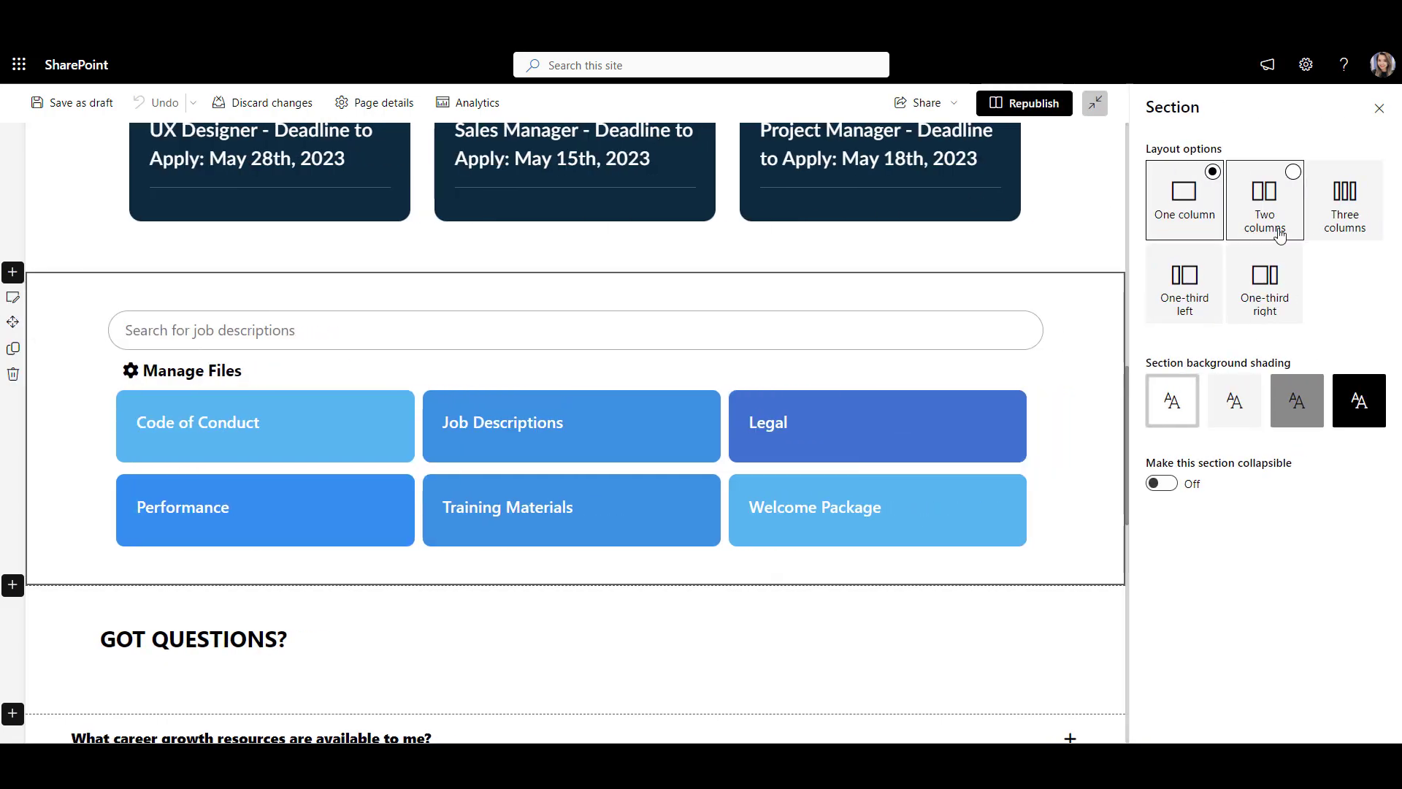
pyautogui.click(1290, 309)
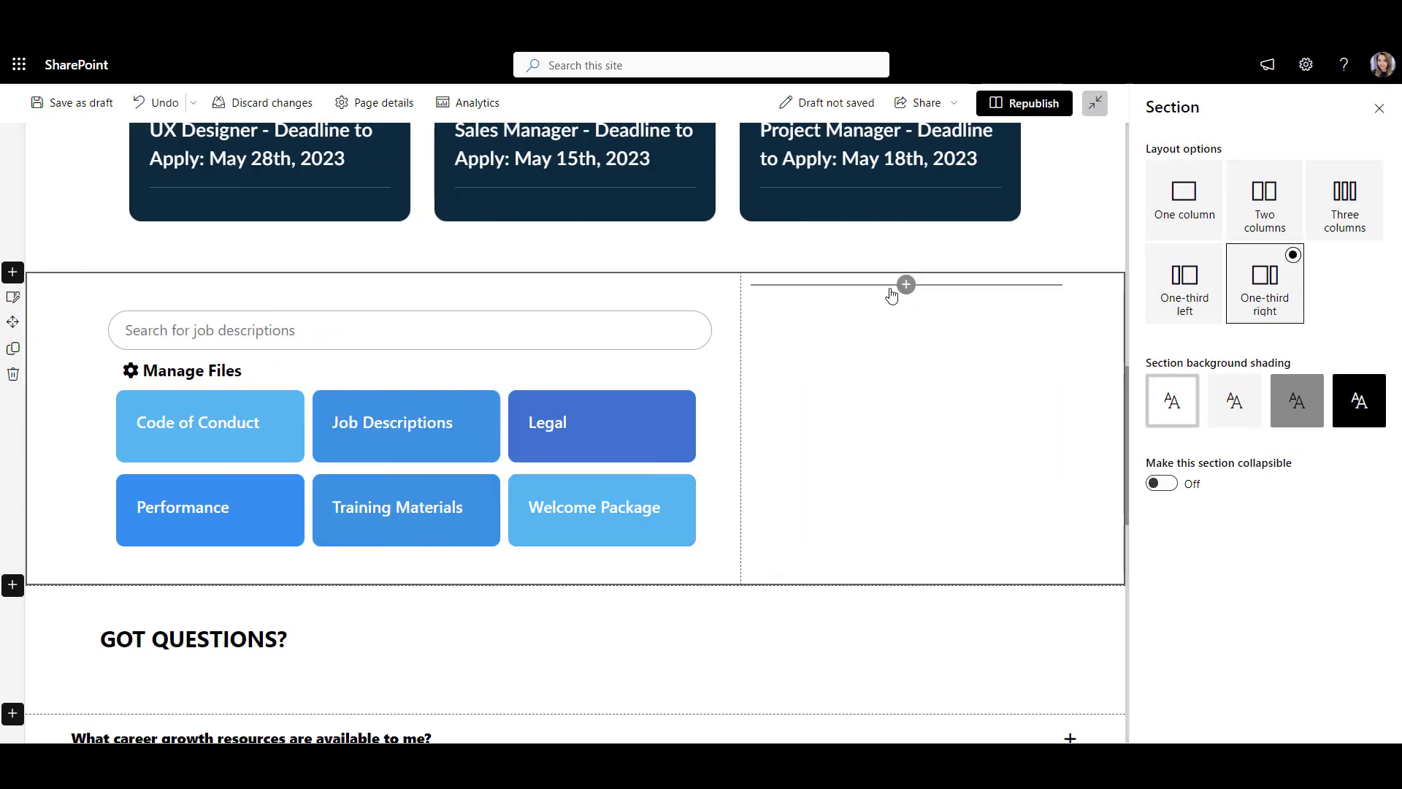
pyautogui.click(905, 285)
pyautogui.write('cale')
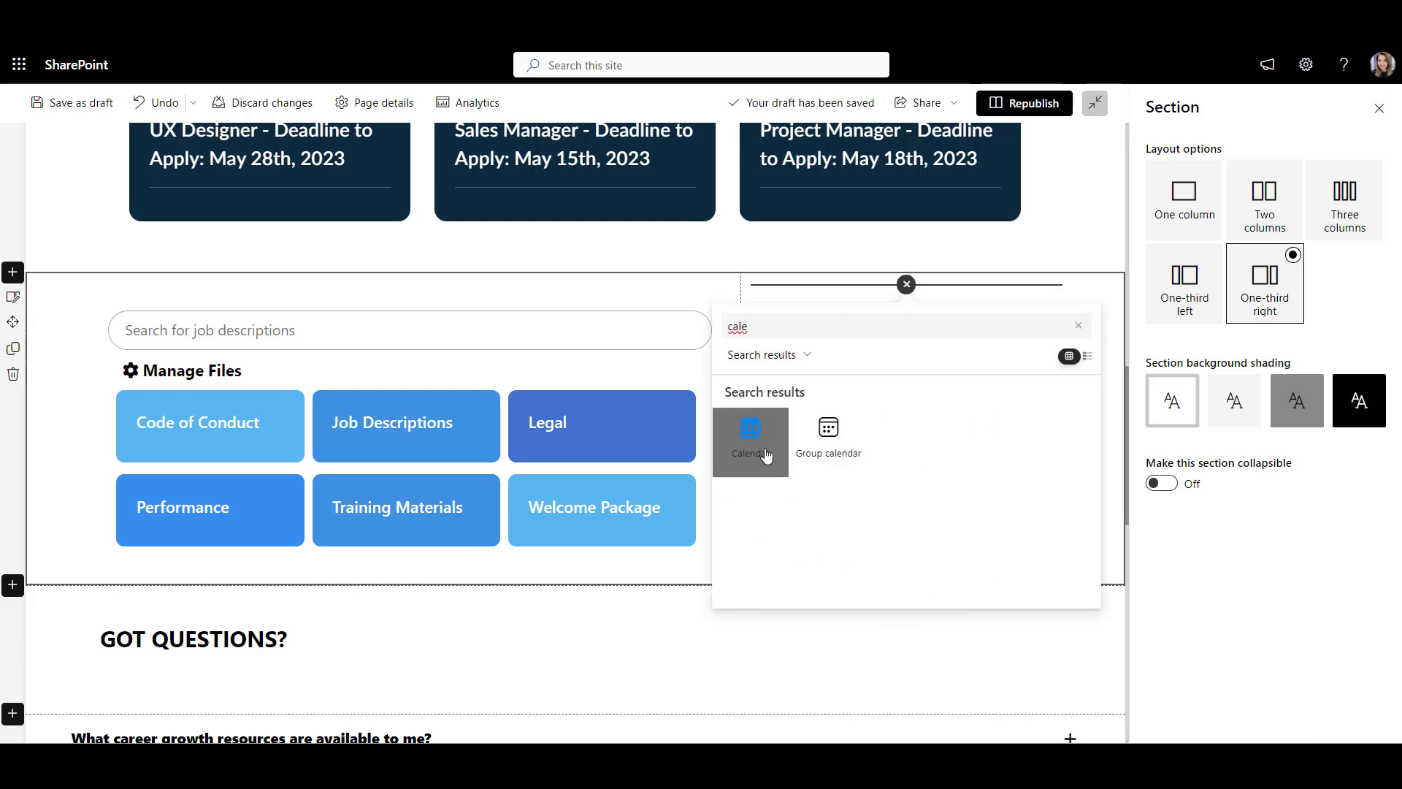
# Insert a Calendar web part, leaving its Microsoft 365 group event source unchanged.
pyautogui.click(752, 439)
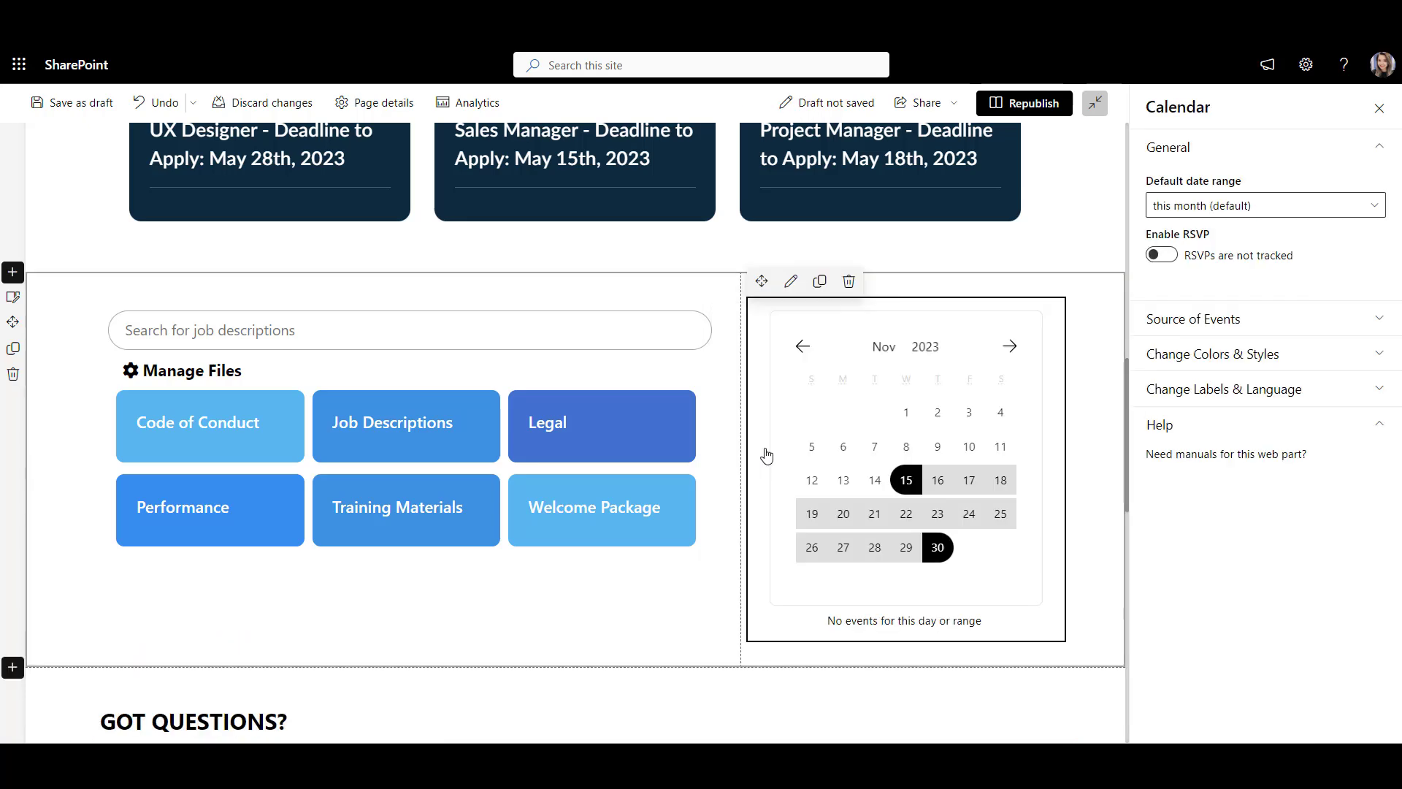
pyautogui.click(1216, 317)
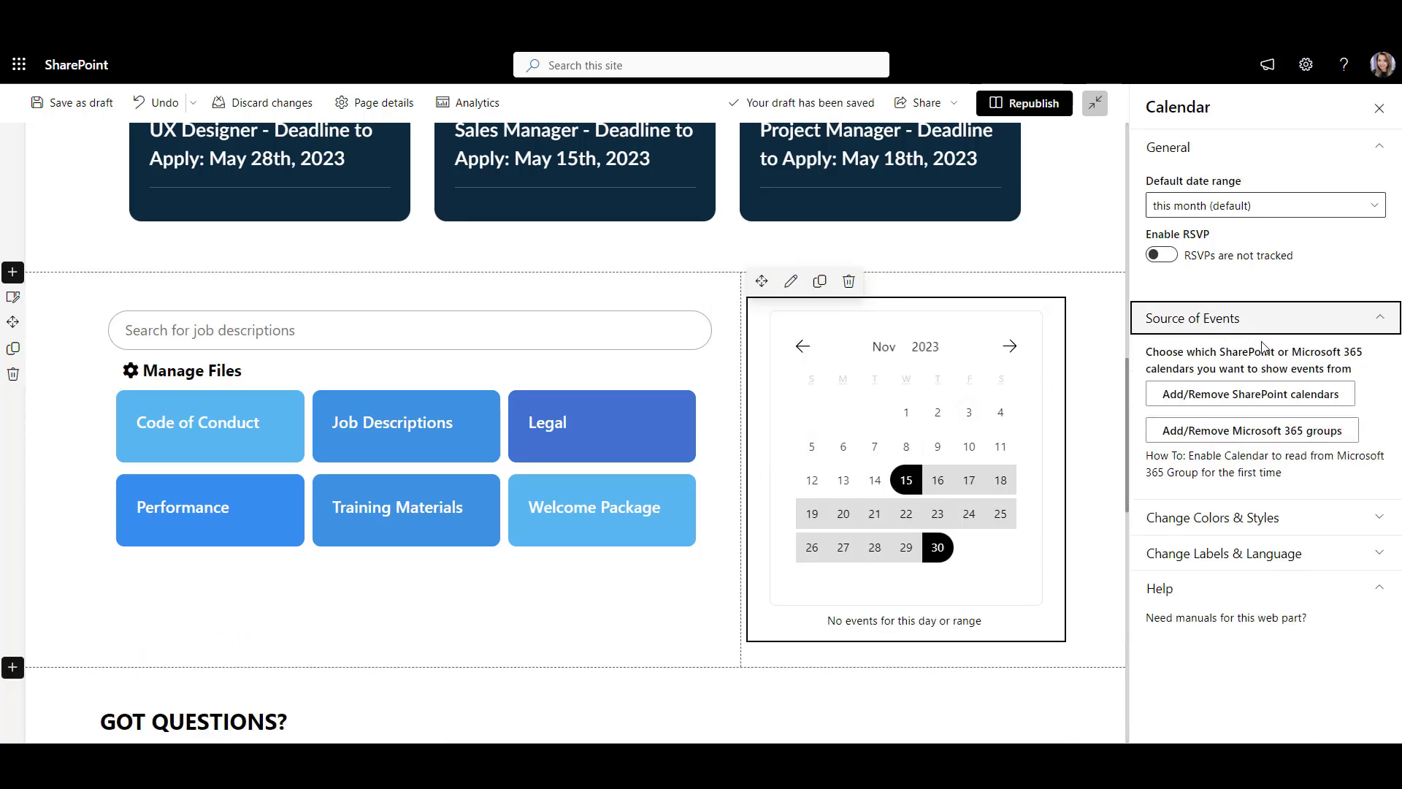
pyautogui.click(1269, 434)
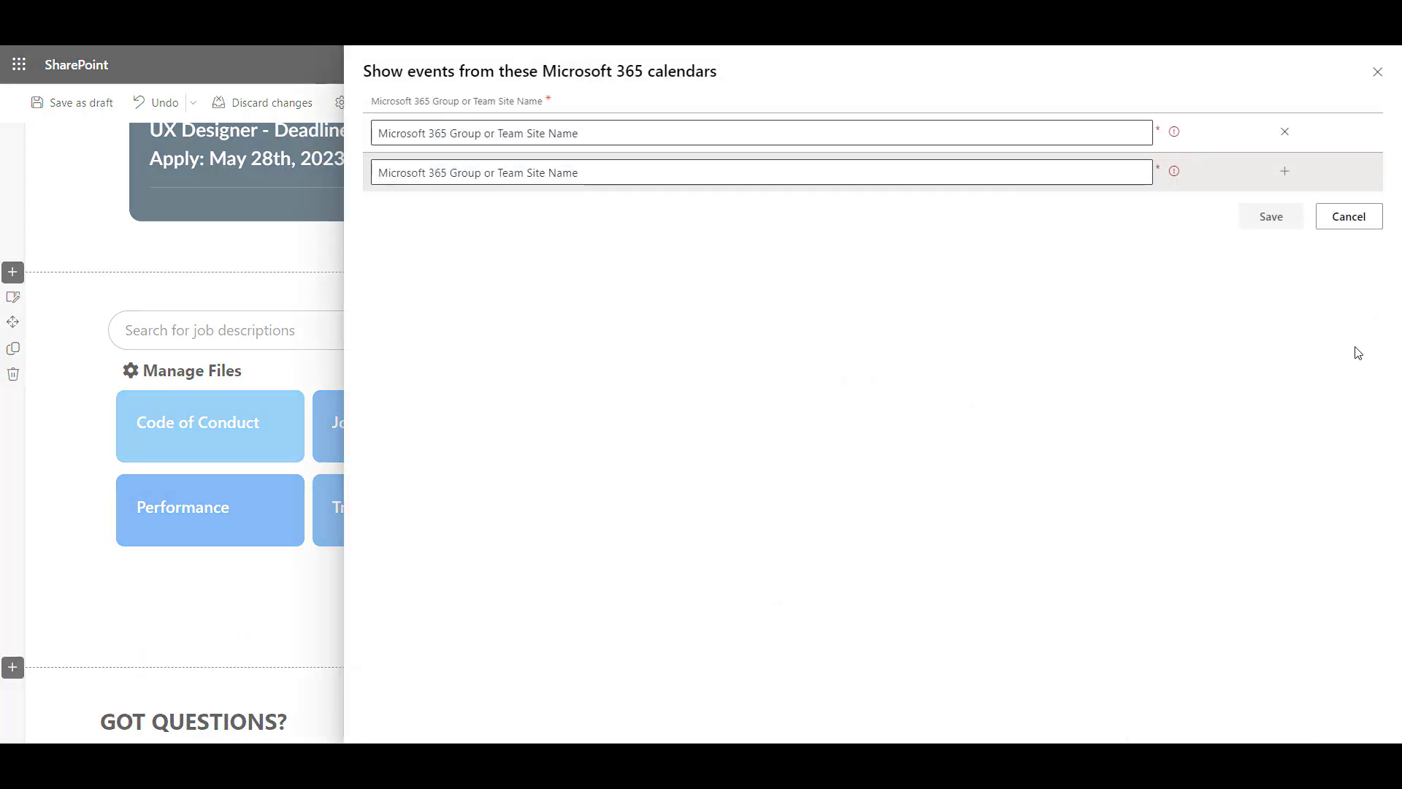
pyautogui.click(1347, 216)
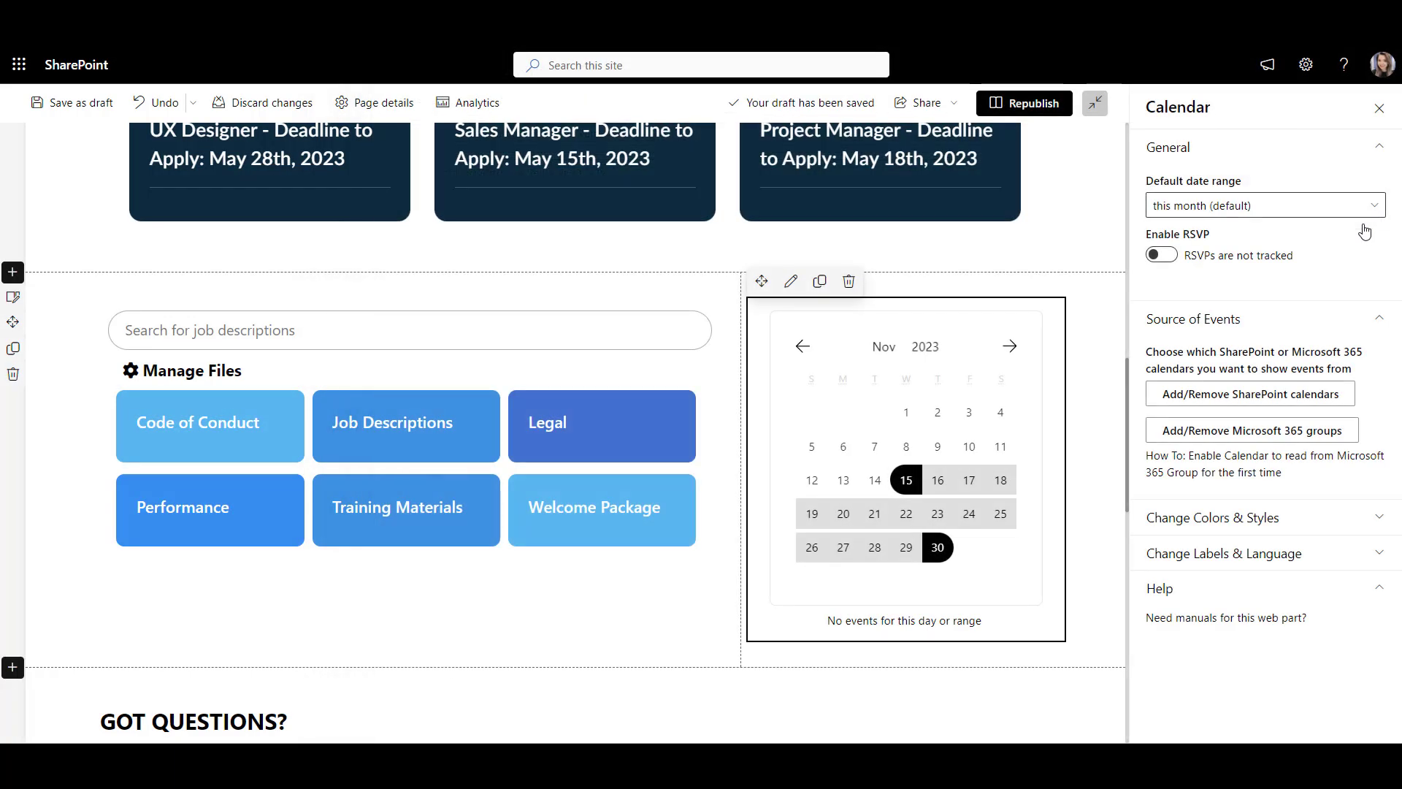
pyautogui.click(1382, 109)
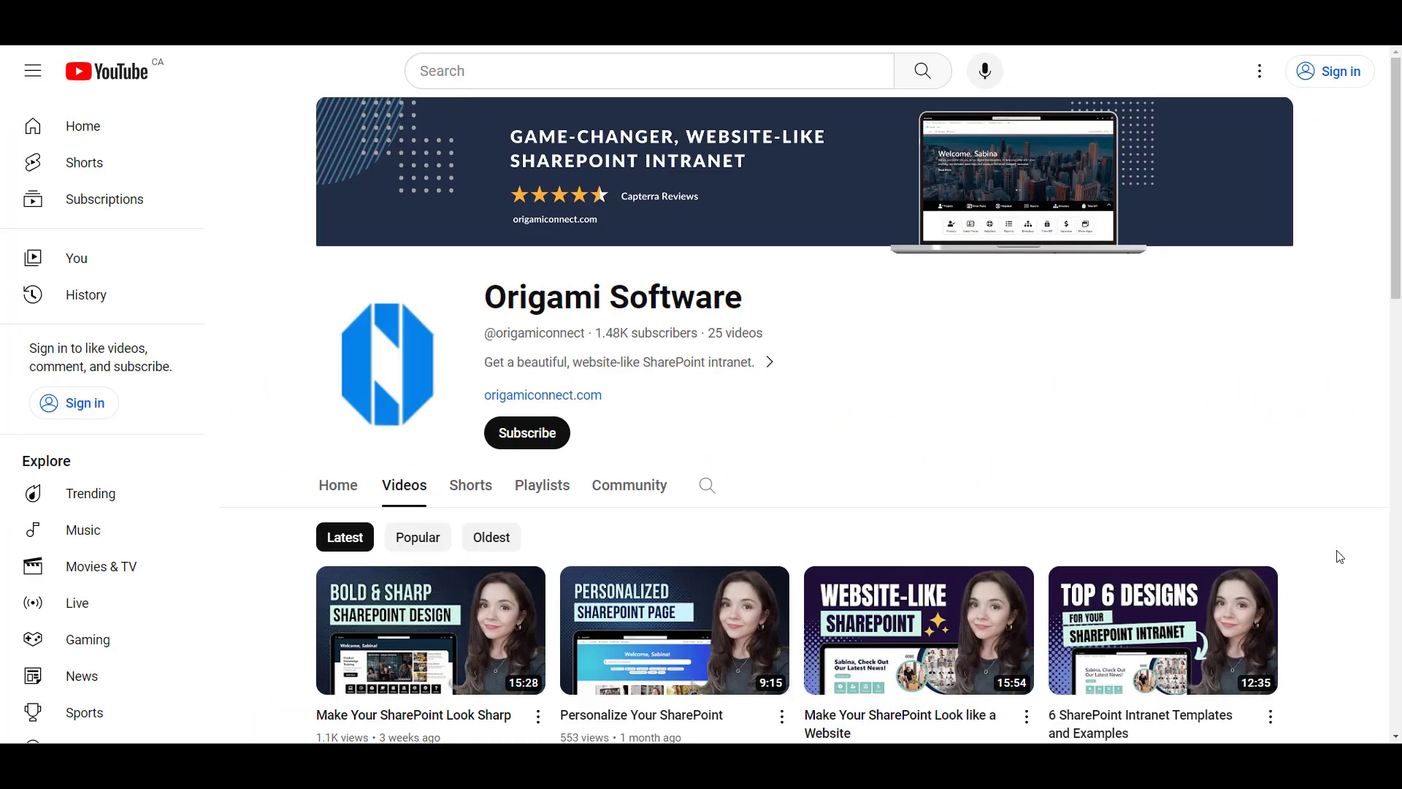
pyautogui.scroll(-4, 1339, 557)
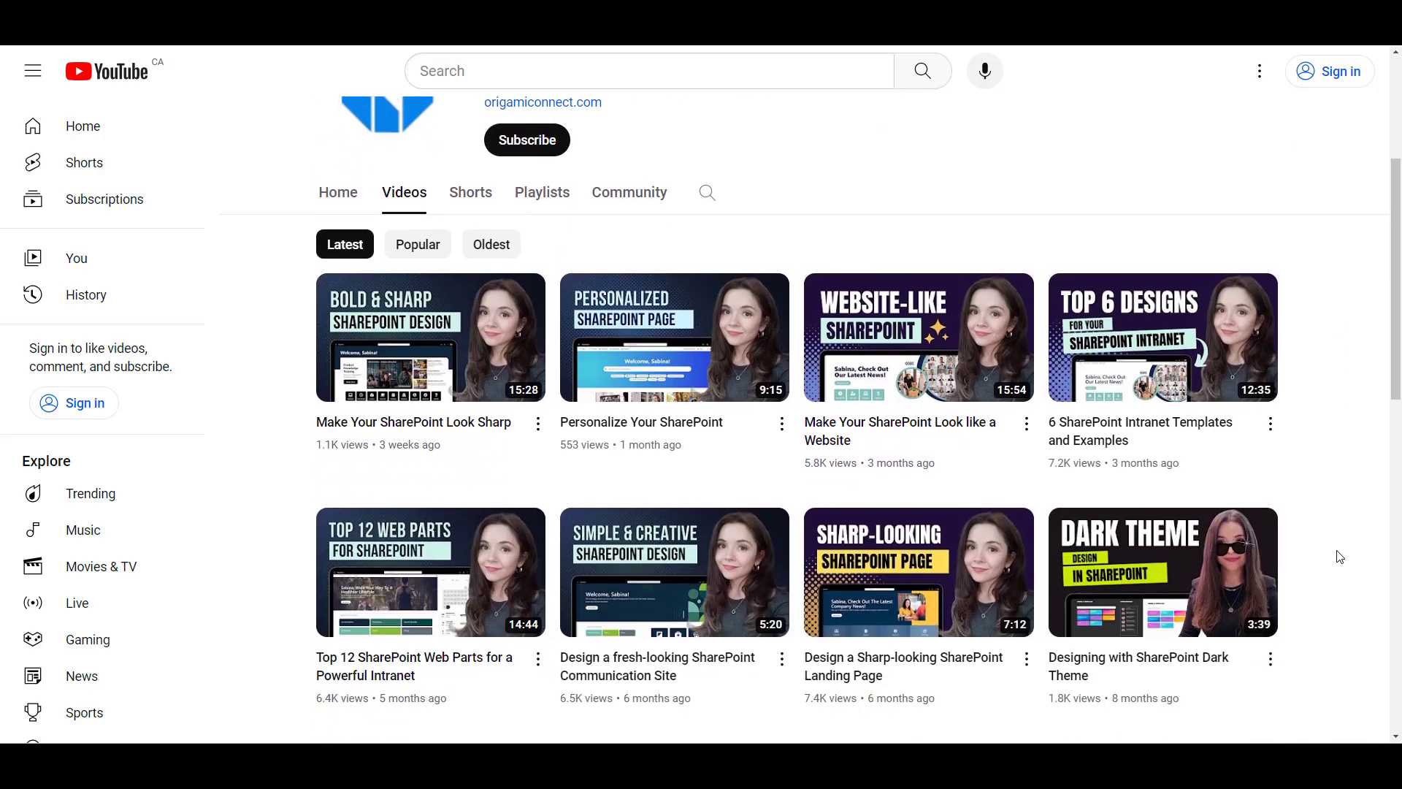
pyautogui.scroll(-2, 1338, 557)
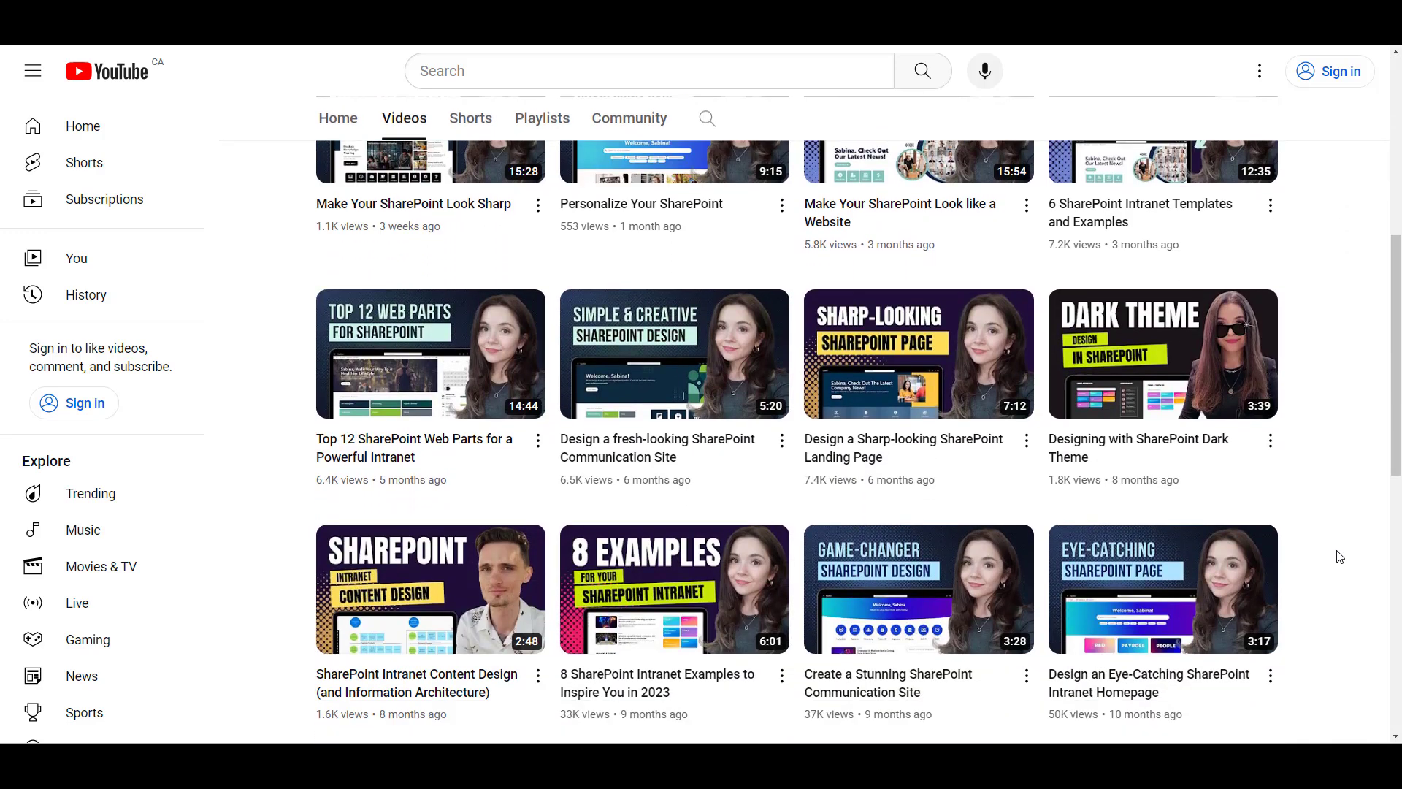